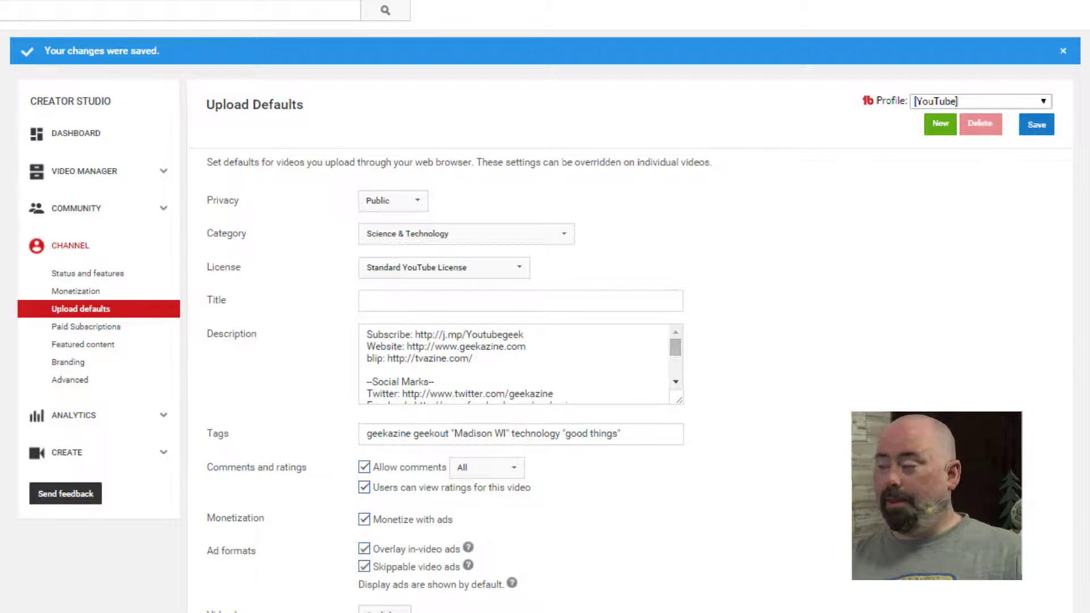
Step: Enlarge the Description box so the full default description text fits in it
drag(681, 404, 669, 550)
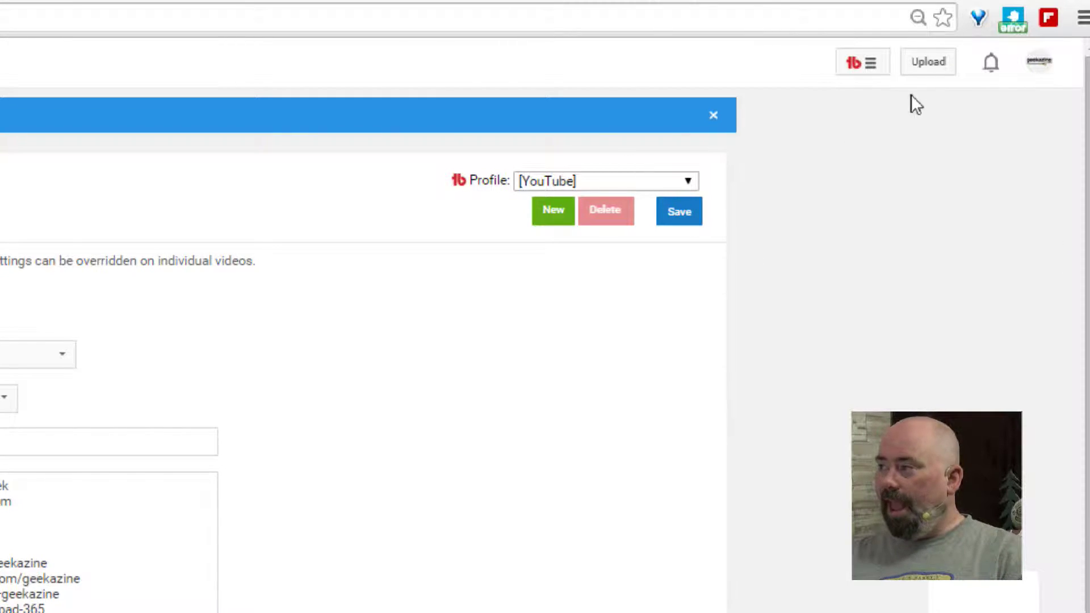
Step: Look through TubeBuddy's Profile, Settings, Canned Responses and Submit Idea sections, and close its overview
click(868, 64)
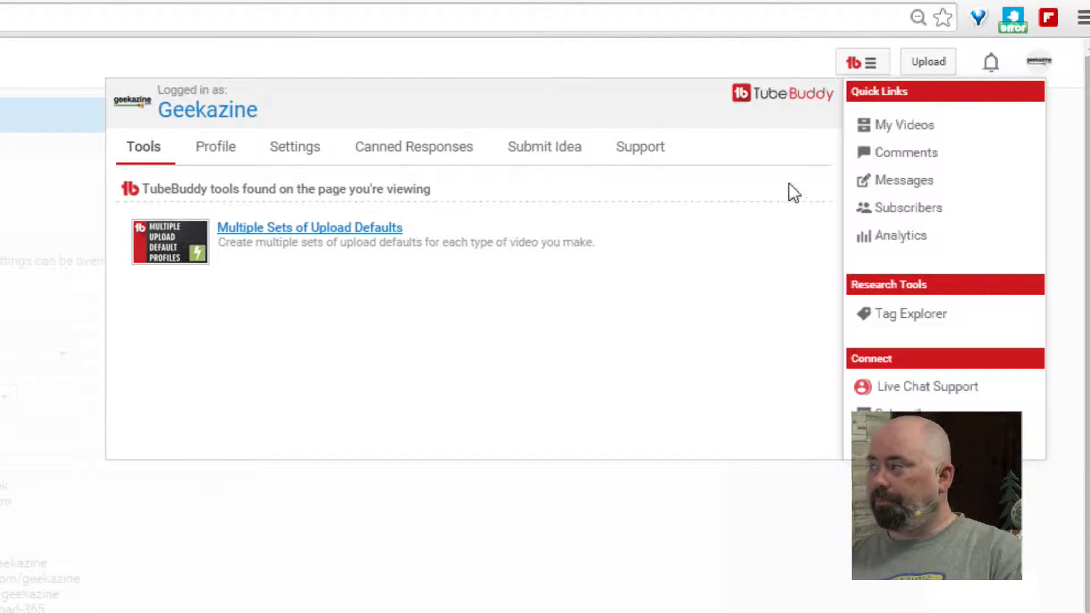
click(220, 153)
click(305, 159)
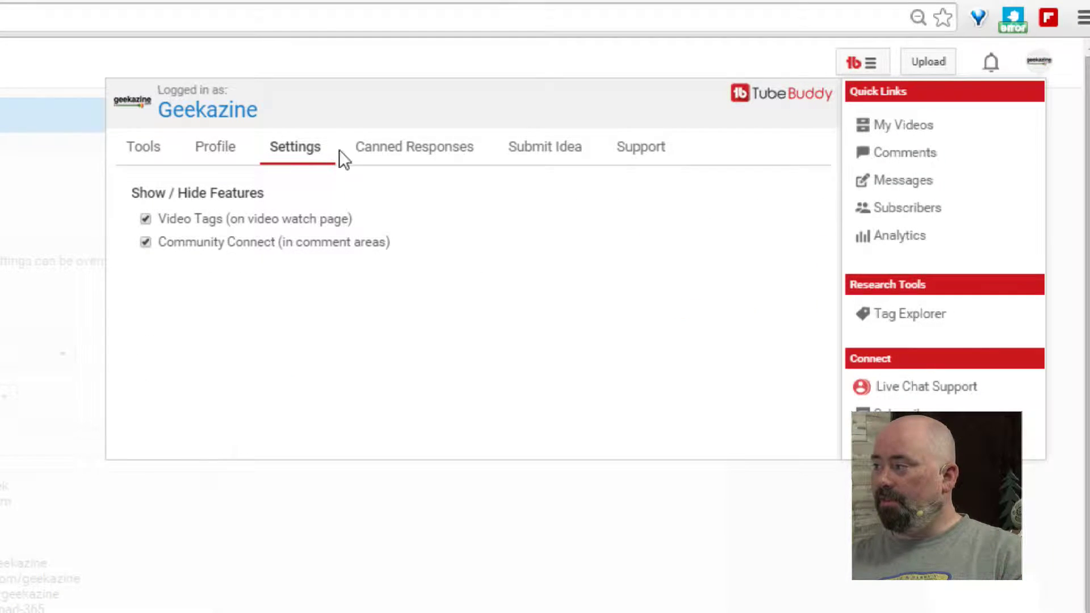
click(394, 159)
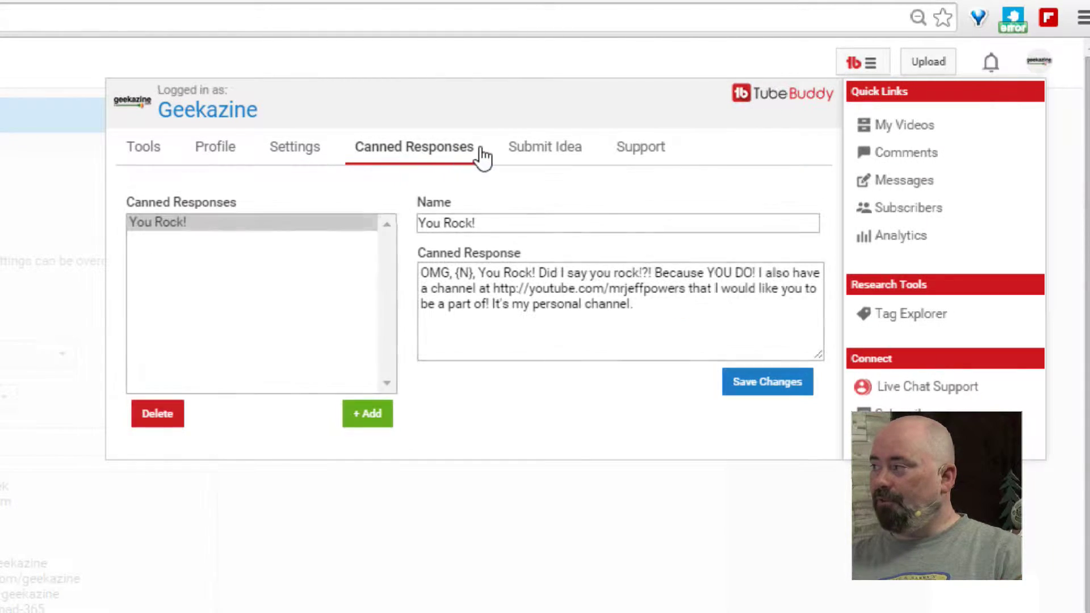
click(562, 149)
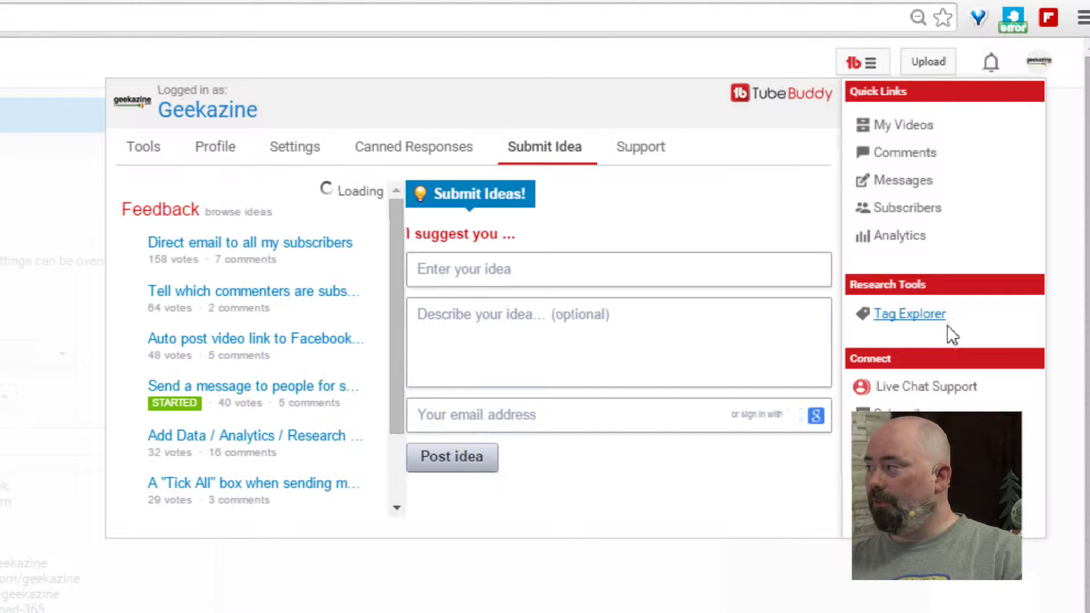
click(862, 61)
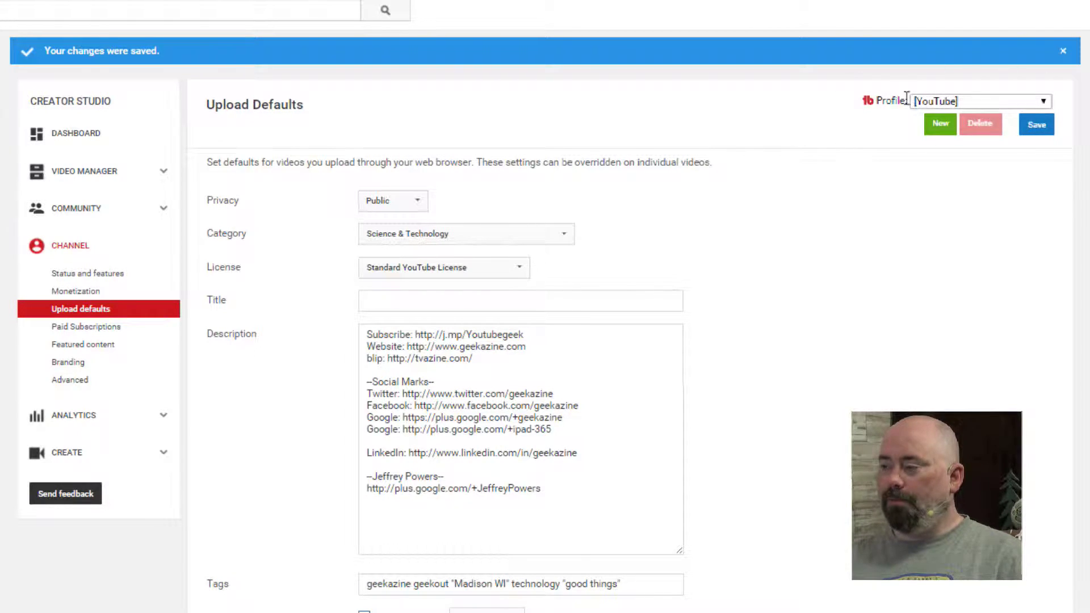
Step: Create a new upload defaults profile named Car Geek and select it as the current profile
click(1043, 102)
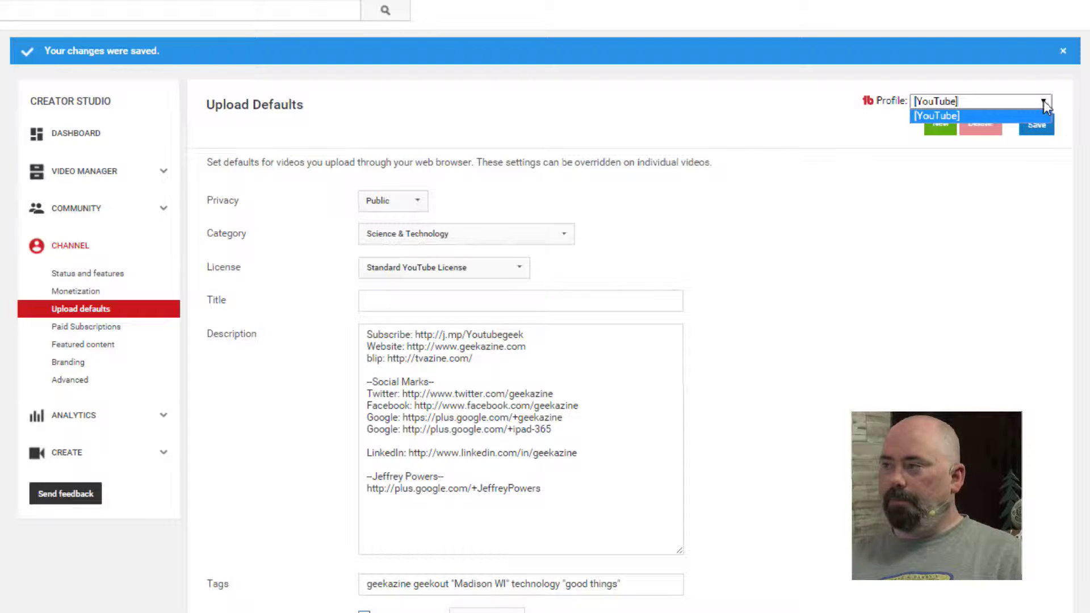
click(1021, 116)
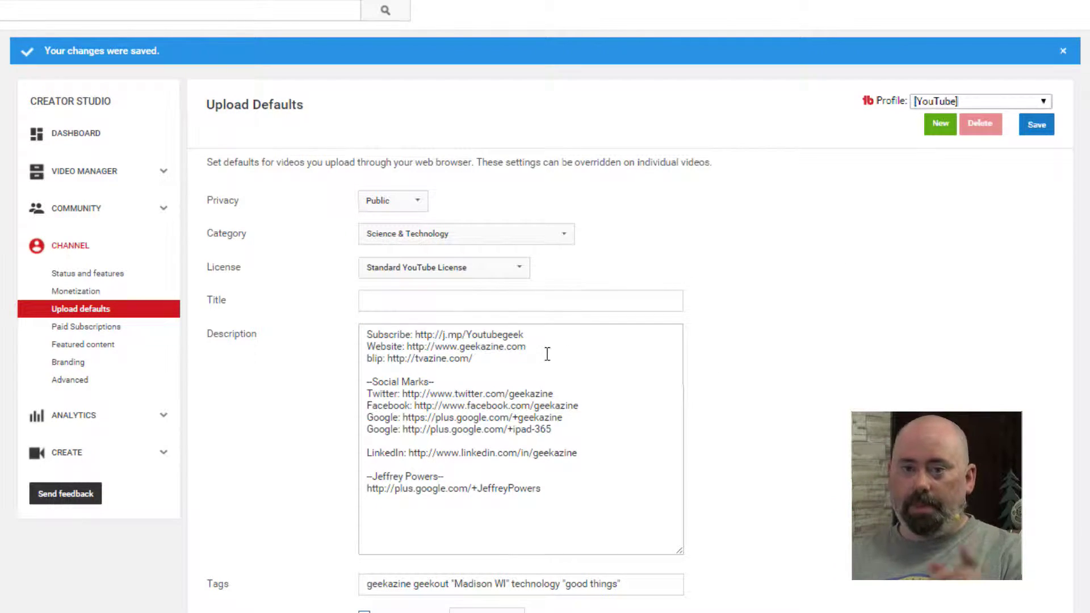
click(941, 126)
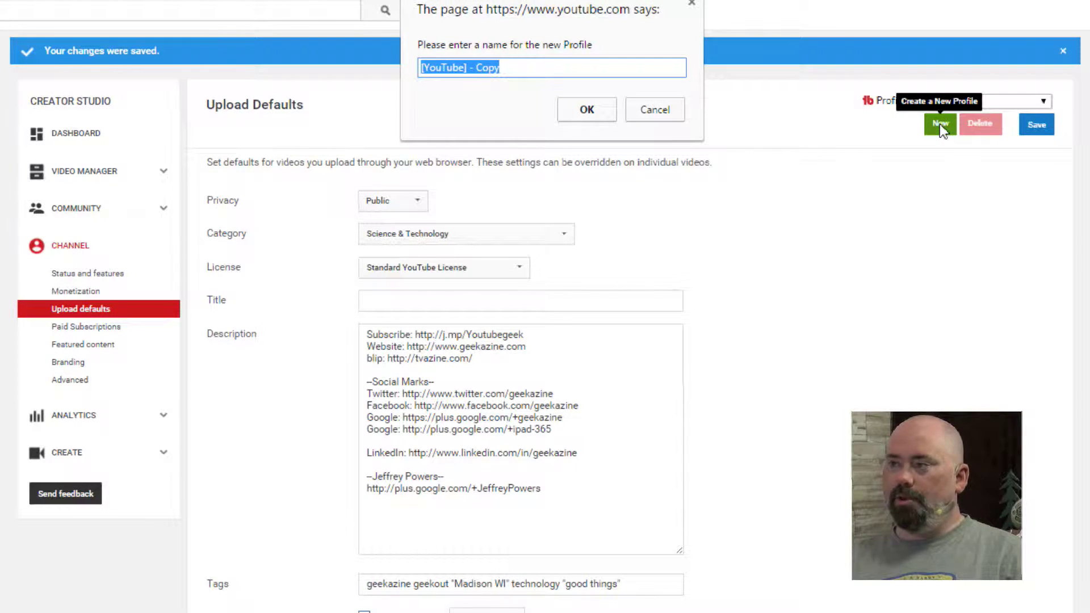
drag(516, 68, 344, 68)
text(Car G)
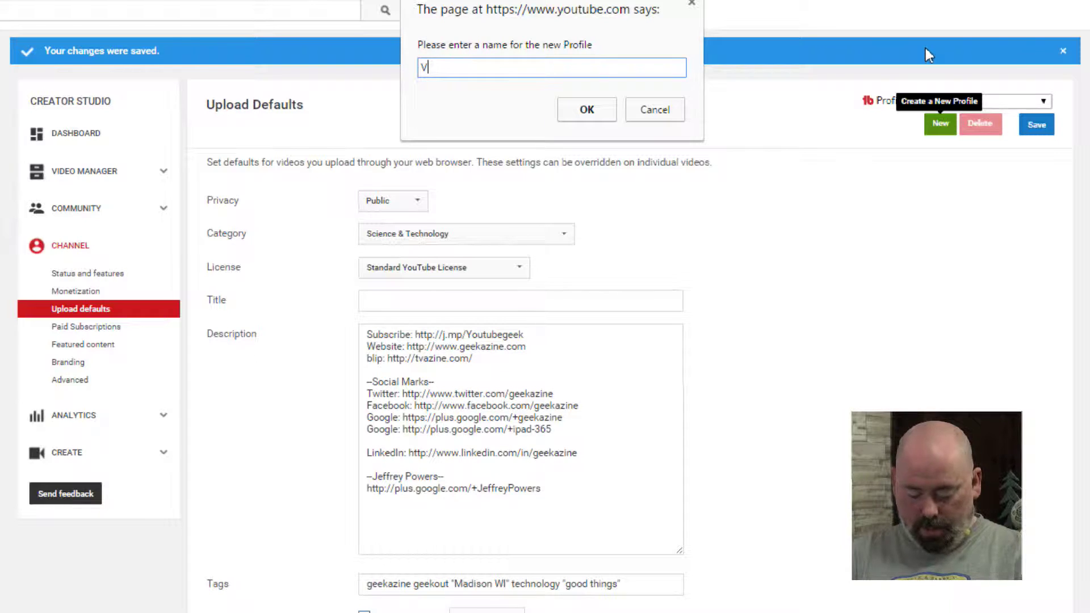
text(eek)
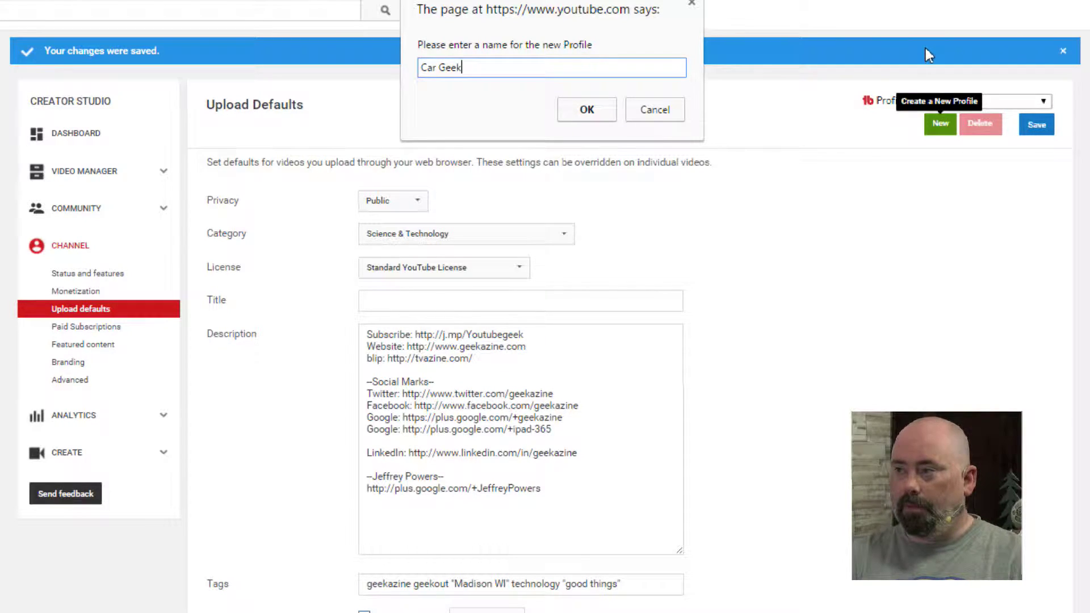
click(581, 108)
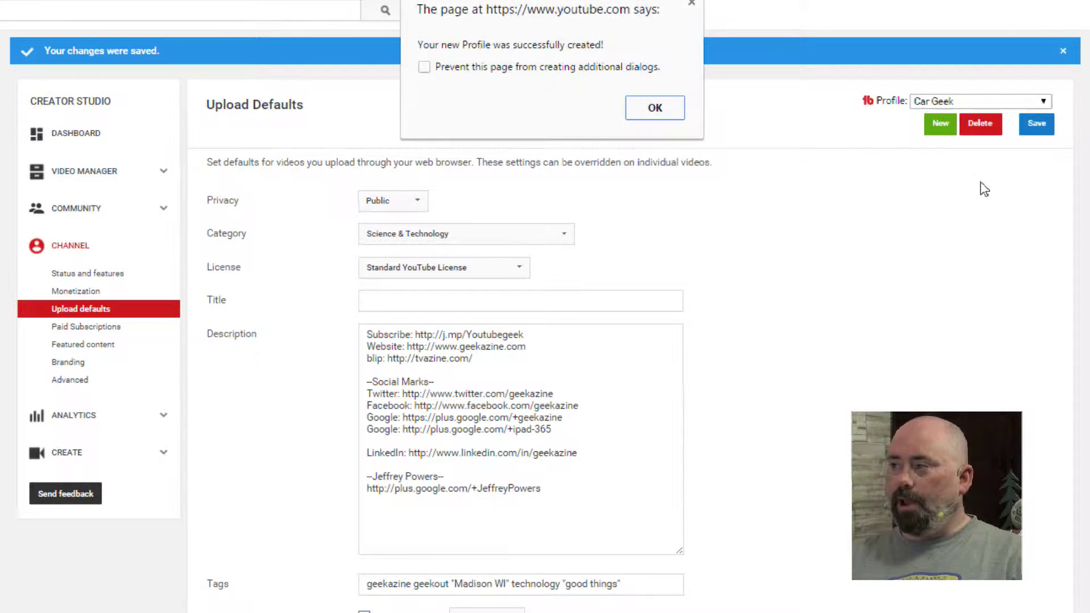
click(634, 113)
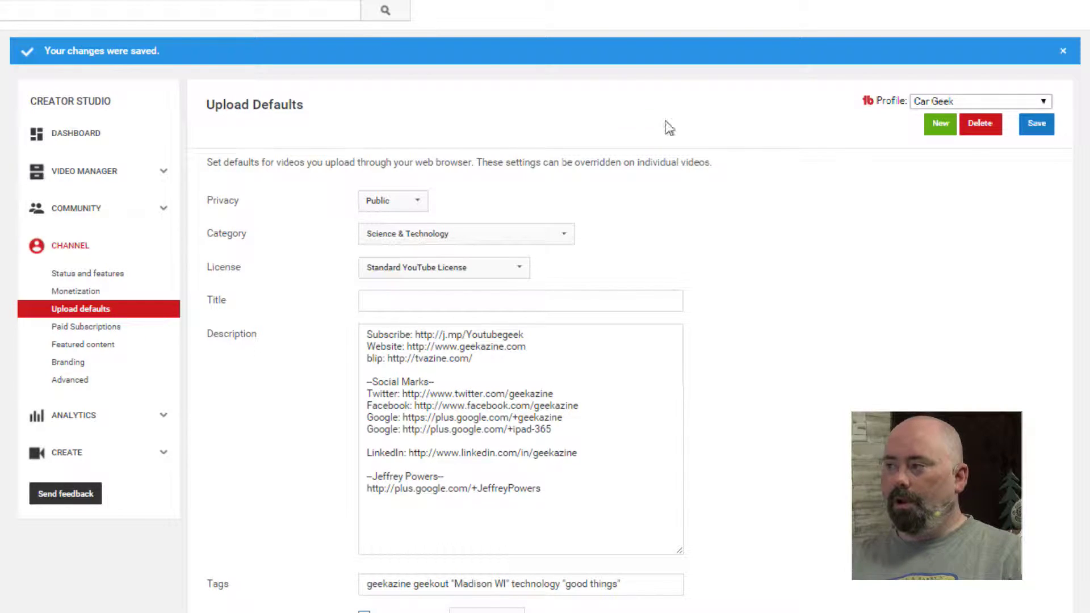
click(1045, 102)
click(1043, 129)
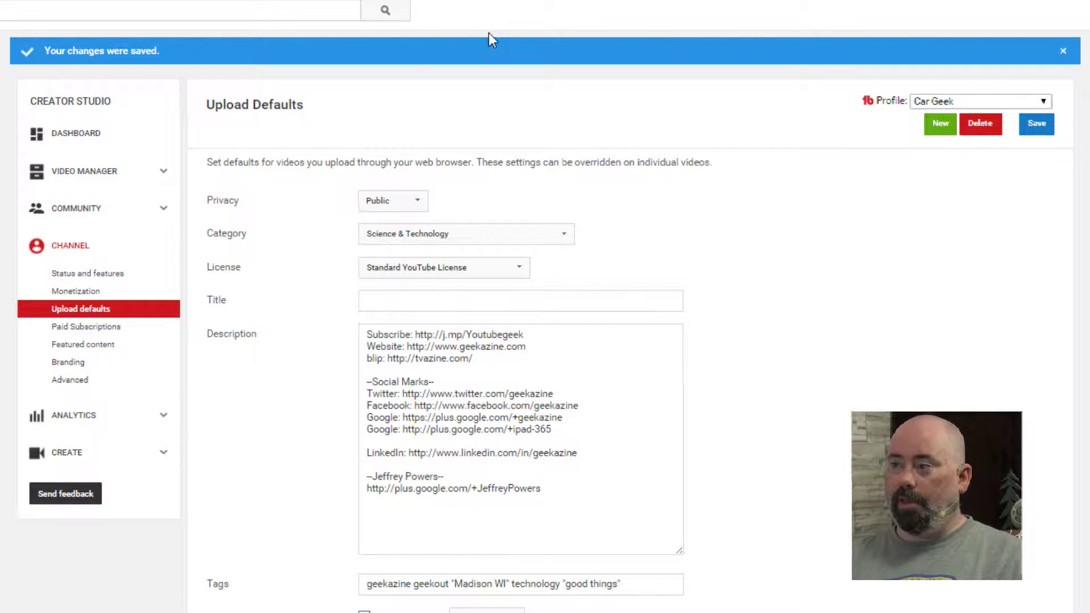
Step: Set the Car Geek profile's category to Autos & Vehicles and its default title to AUTO
click(564, 236)
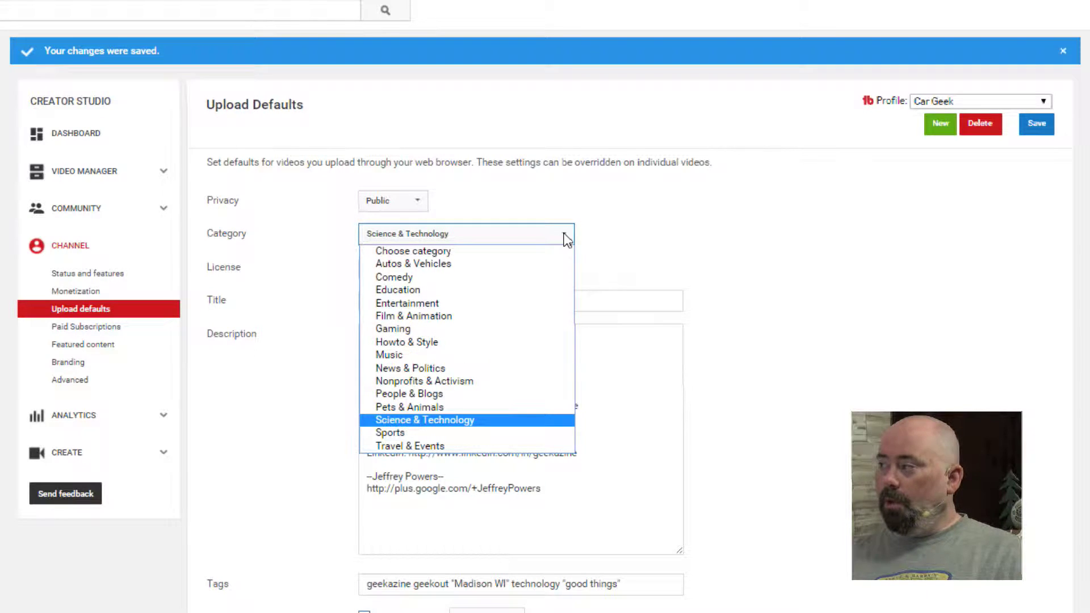
click(479, 264)
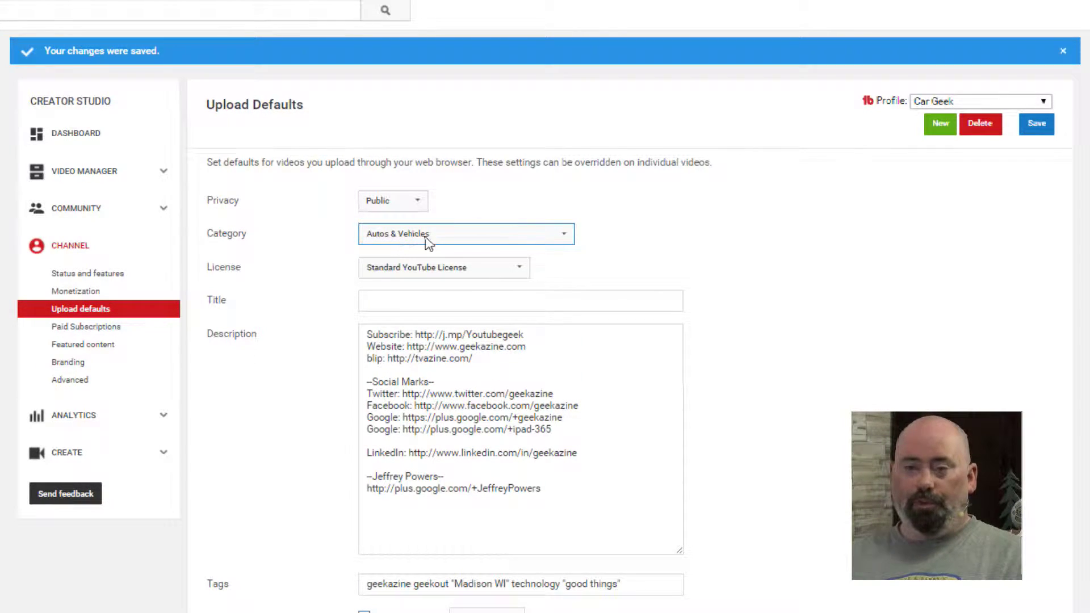
click(483, 304)
text(AUTO)
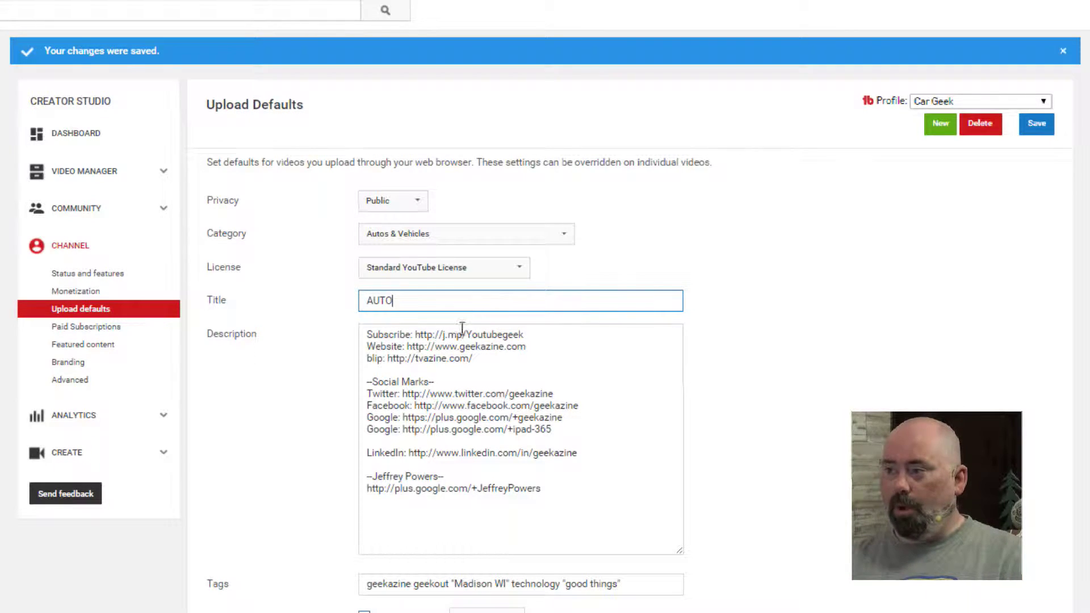
Step: Insert "This is a video about cars and autos." above the links in the default description, followed by a blank line
click(367, 326)
key(Return)
key(Return)
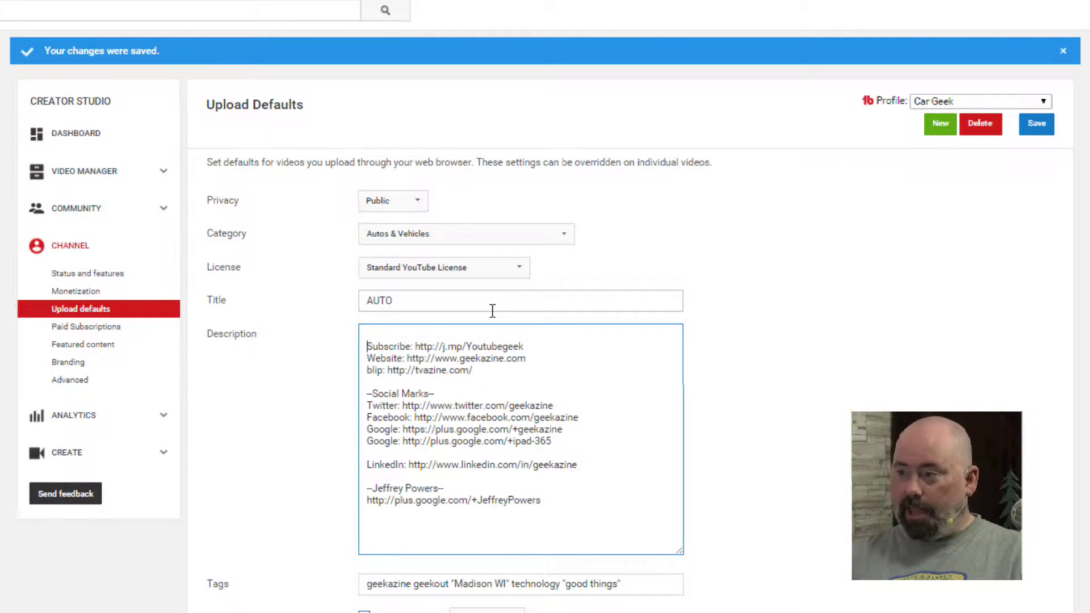
text(This is a )
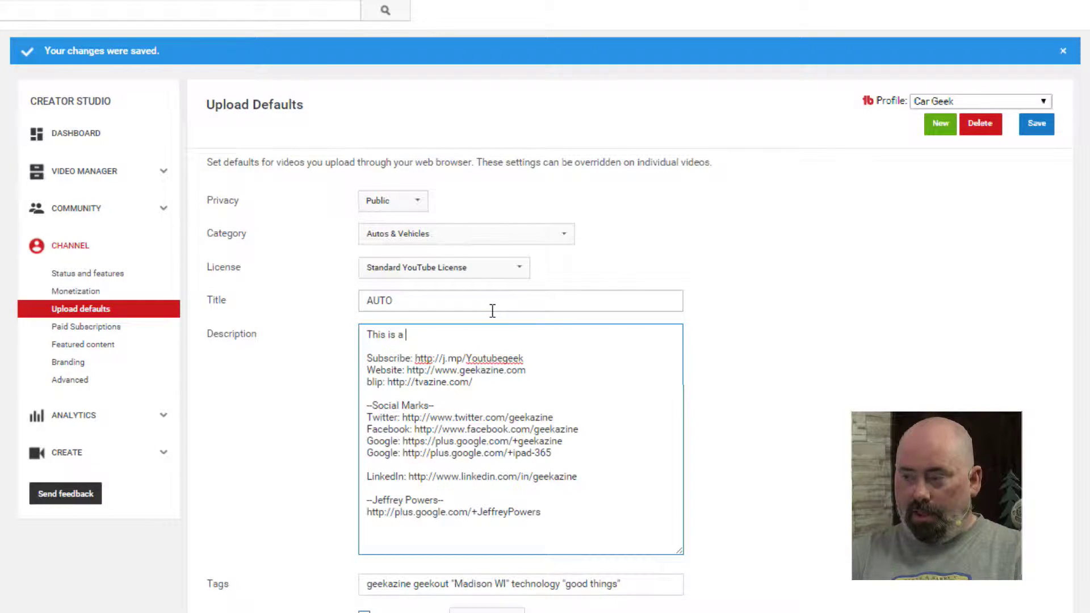
text(video )
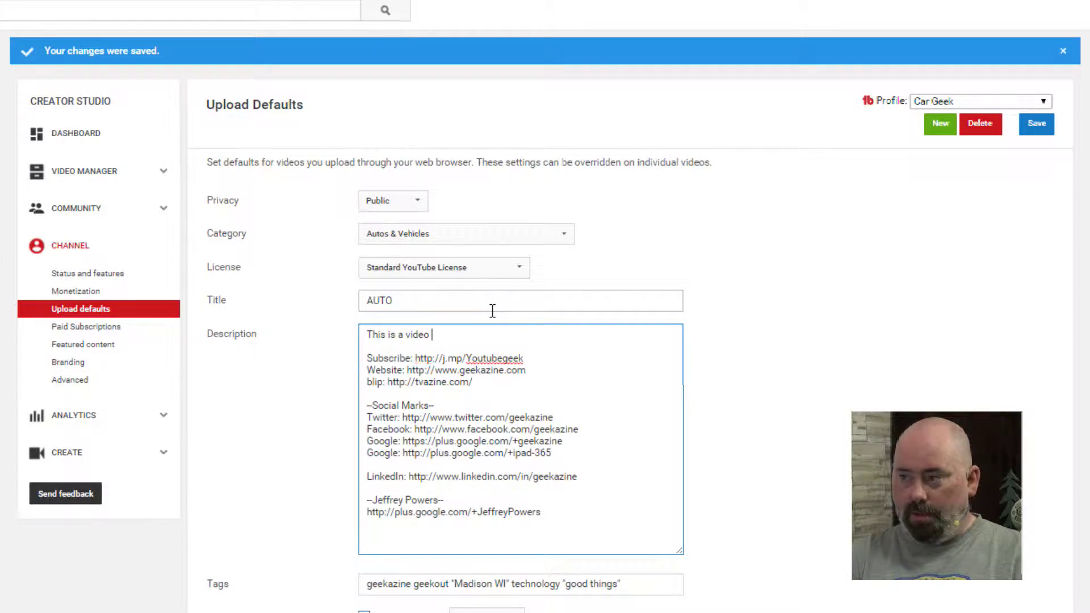
text(about cars)
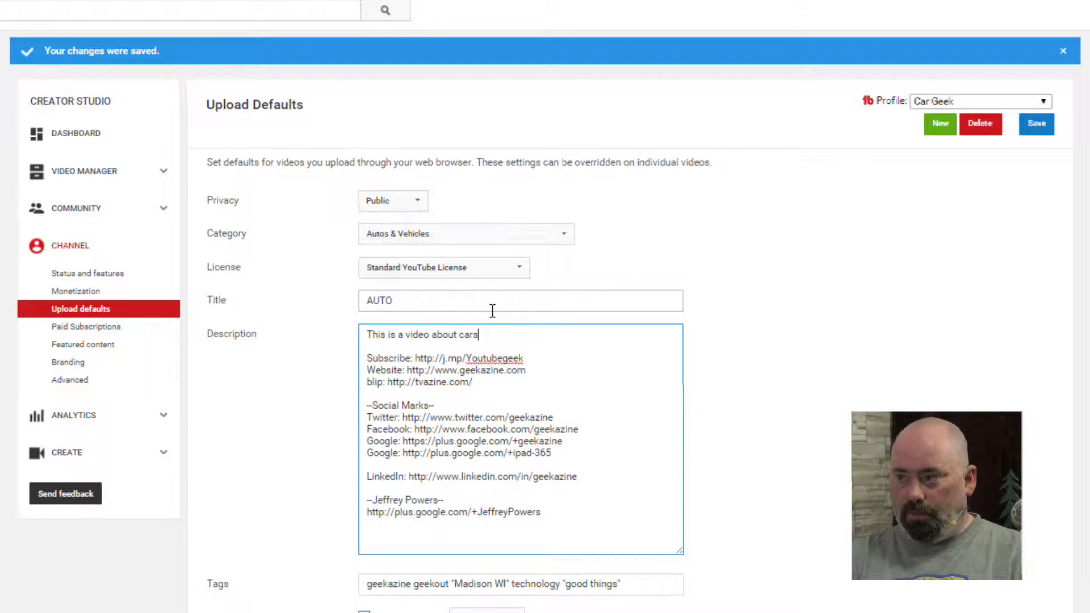
text( and autos.)
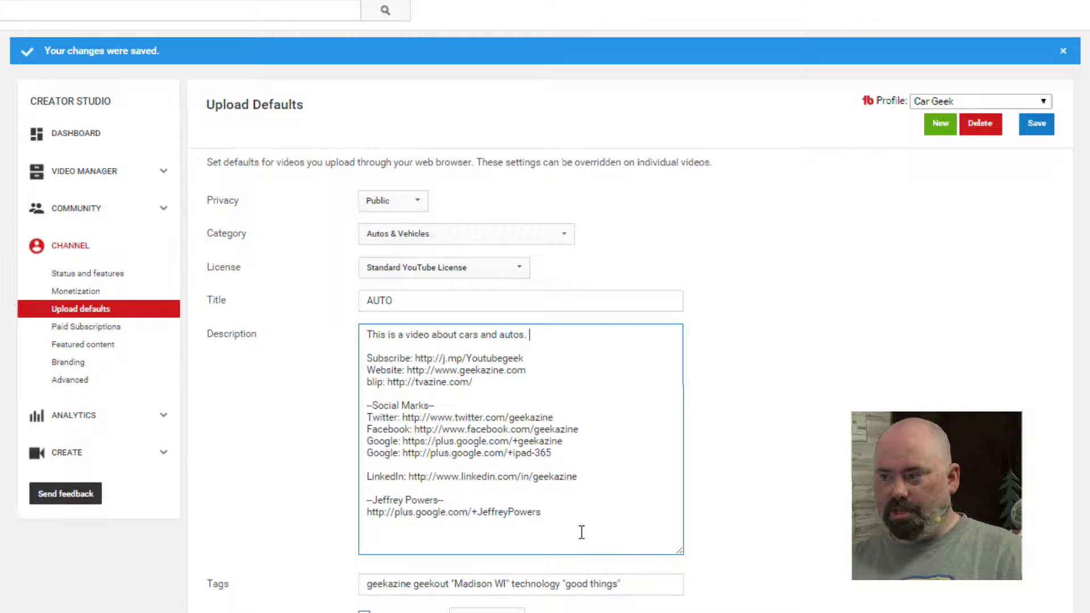
Step: Replace the "good things" tag with the tags cars, automobiles and vehicles
click(640, 584)
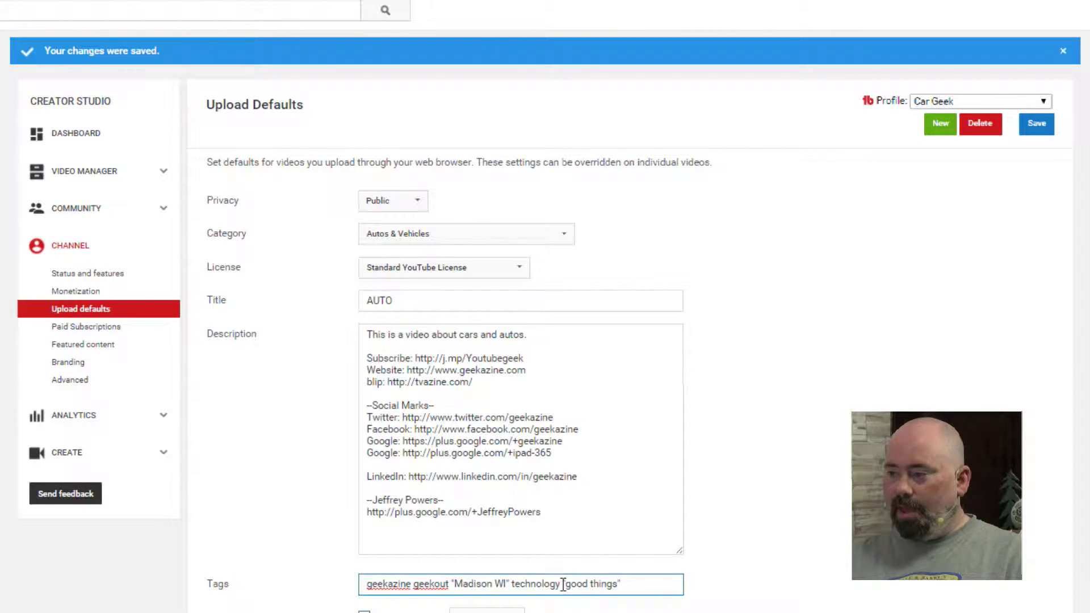
drag(564, 584, 627, 583)
key(BackSpace)
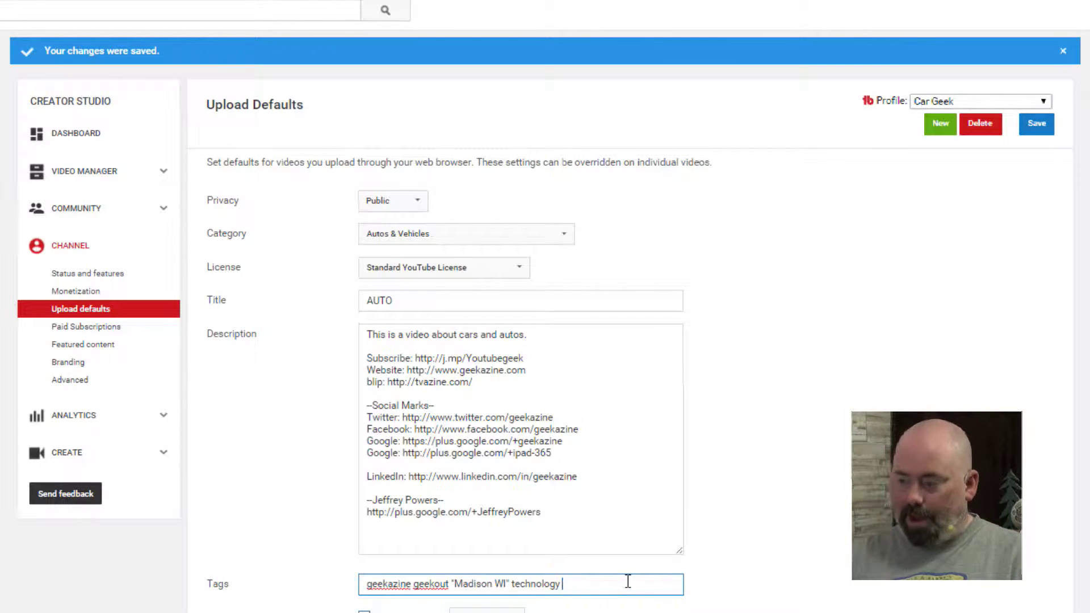
text(cars,)
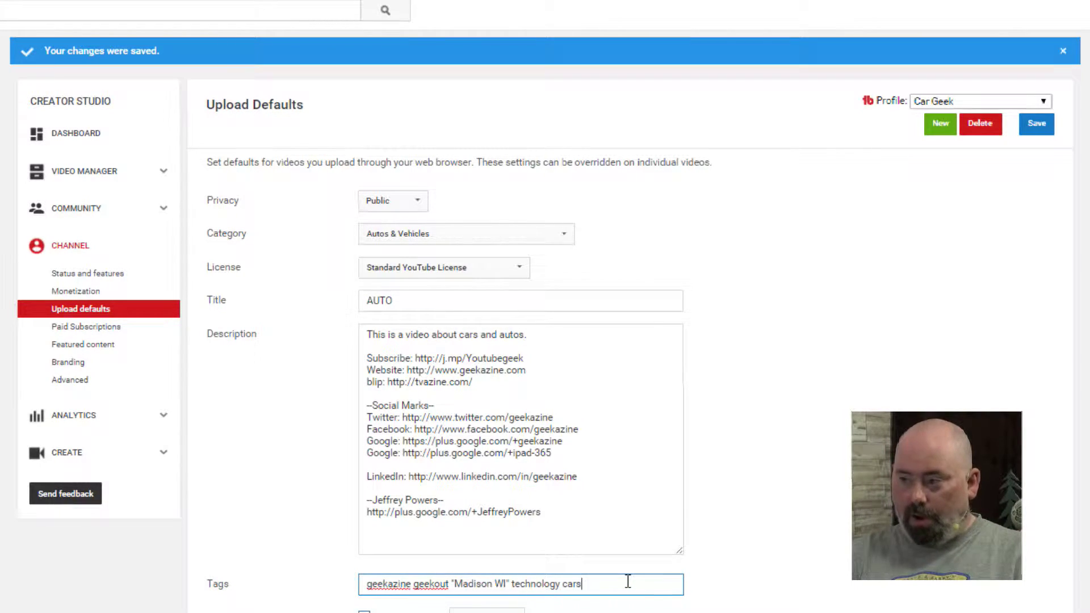
key(BackSpace)
key(BackSpace)
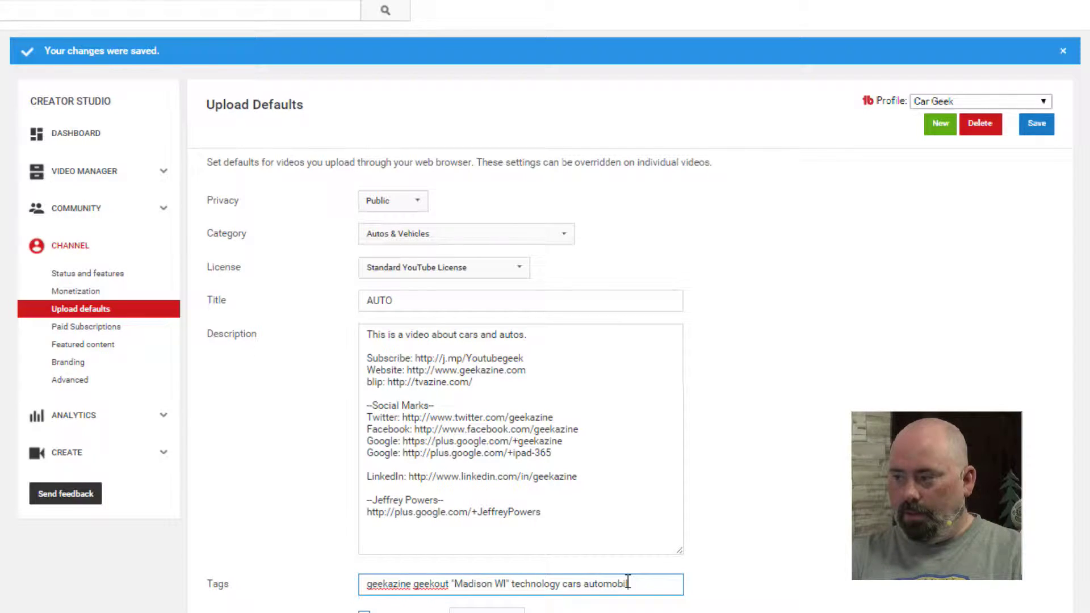
text(vehicles)
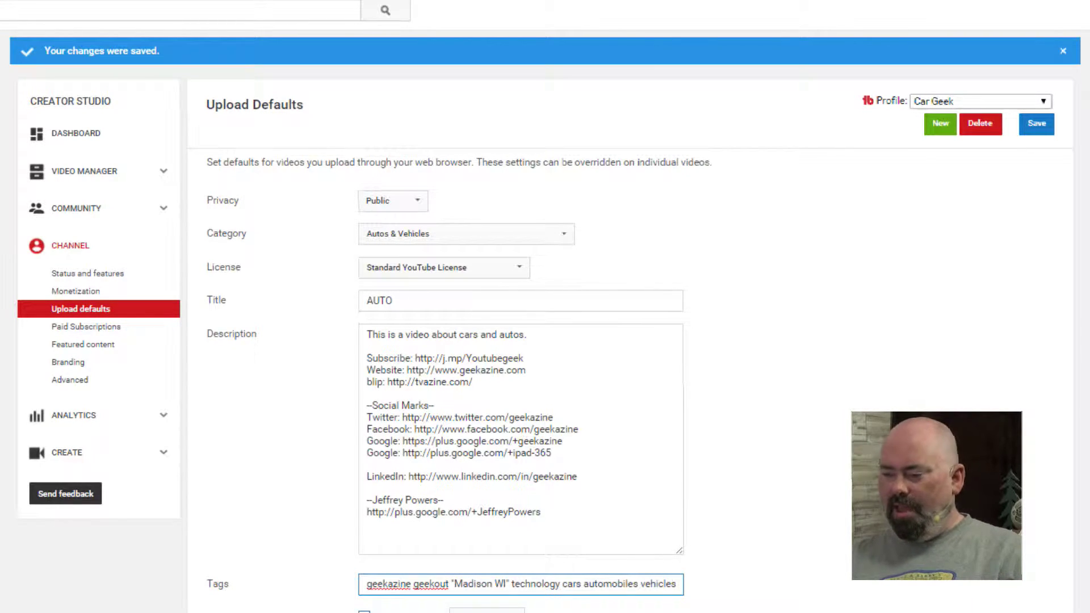
Step: Review the comment, monetization and location defaults, and save the Car Geek profile
scroll(545, 341, down, 3)
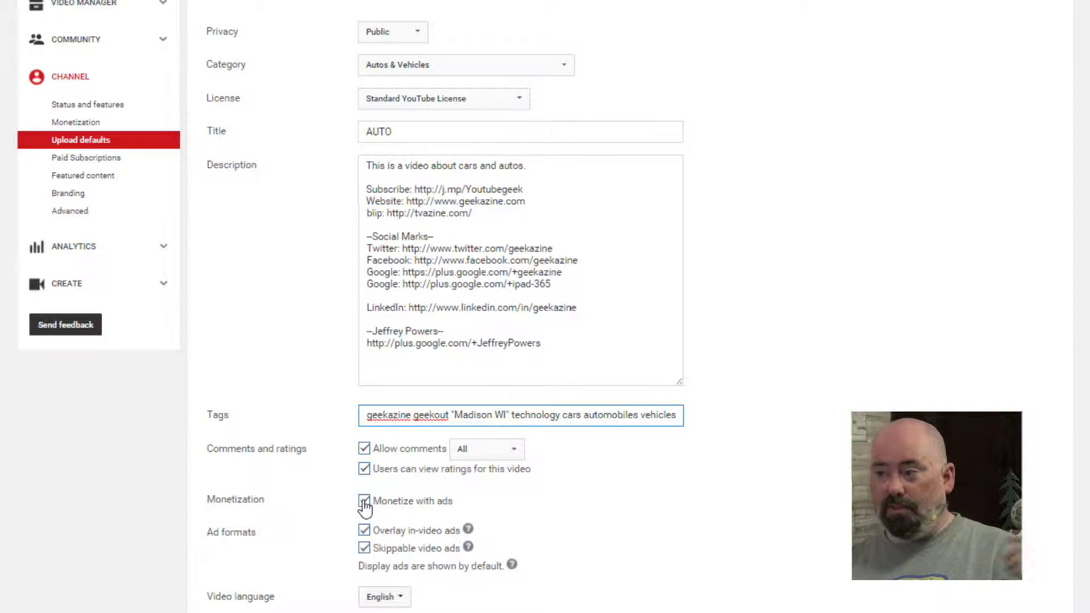
scroll(544, 306, down, 2)
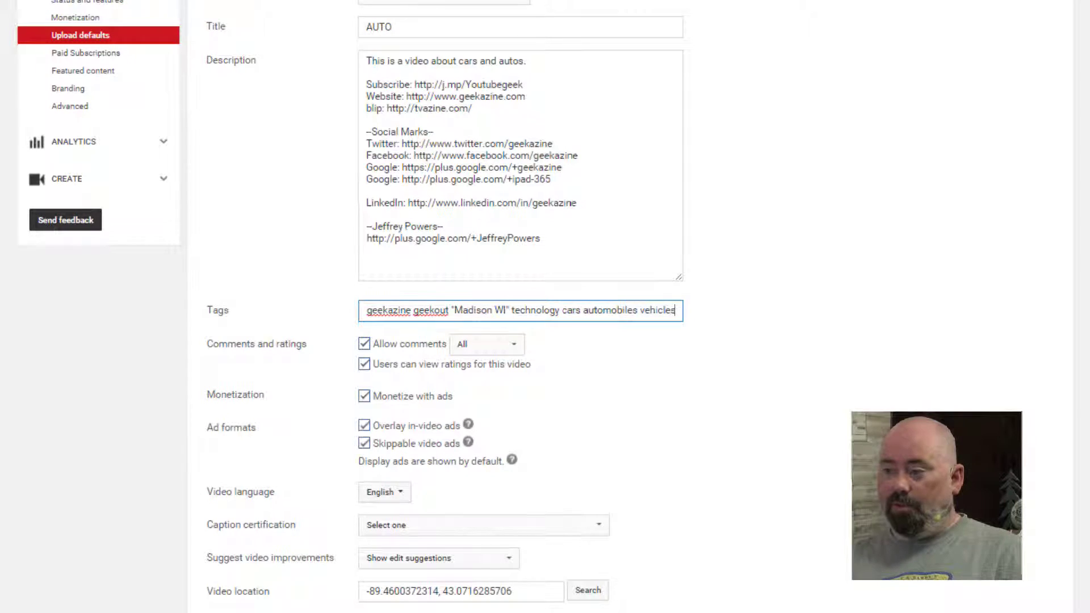
key(Return)
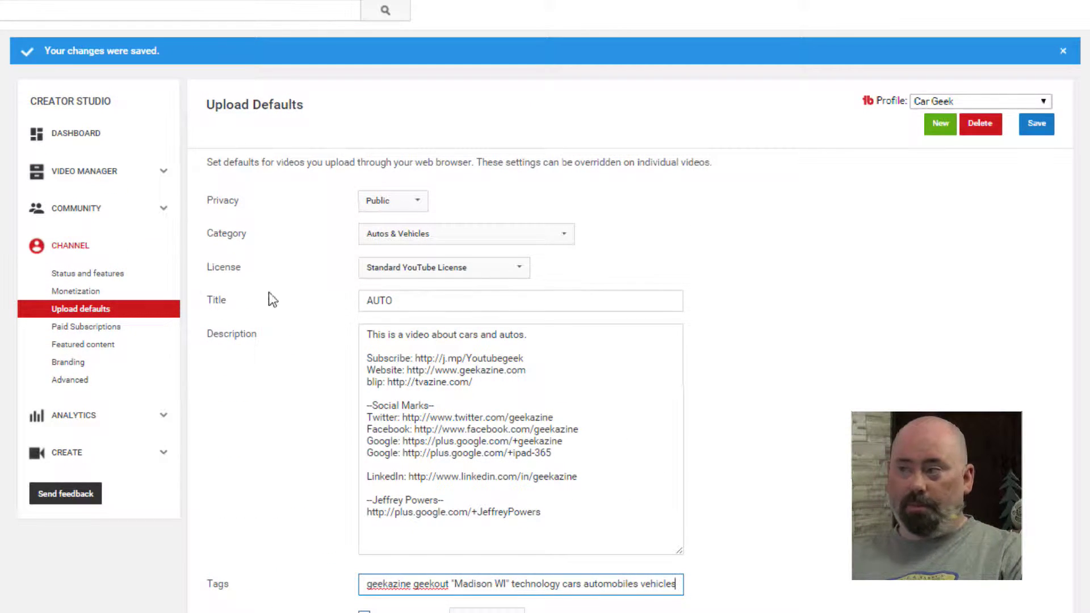
scroll(699, 532, down, 5)
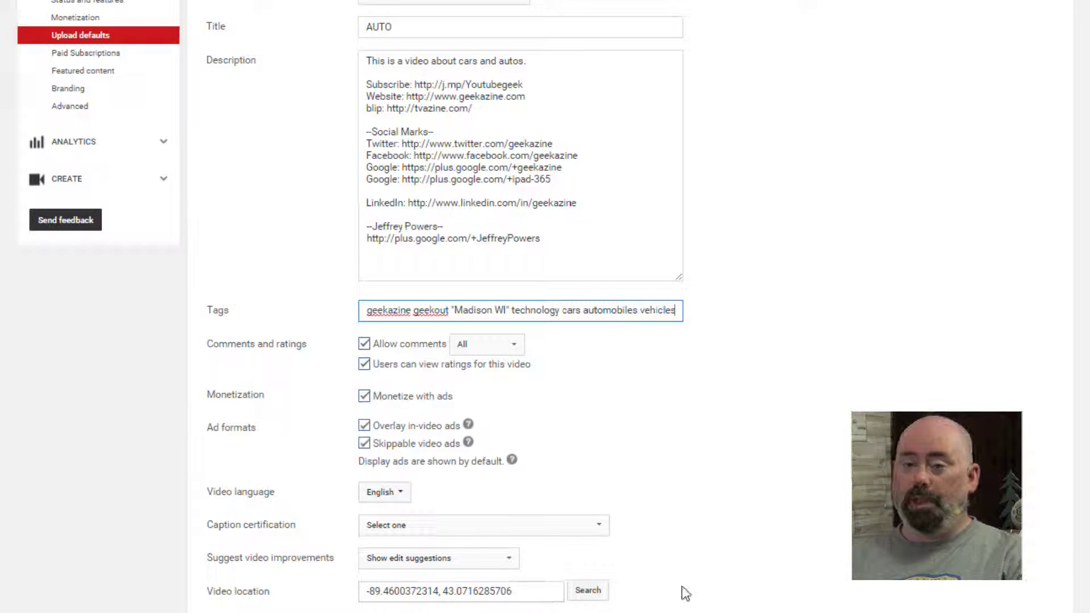
key(Return)
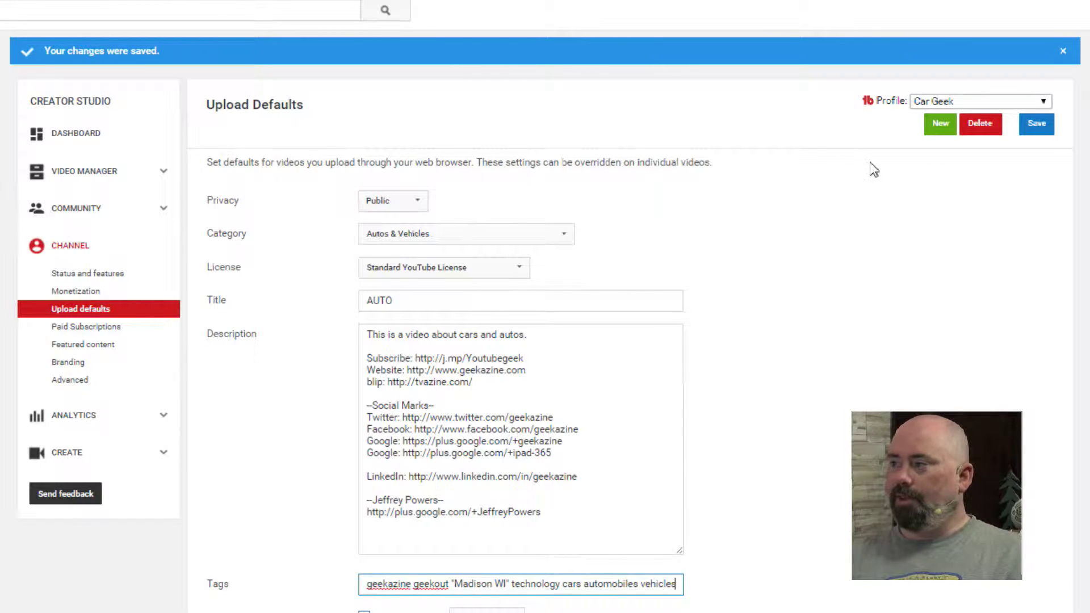
click(1028, 130)
click(638, 84)
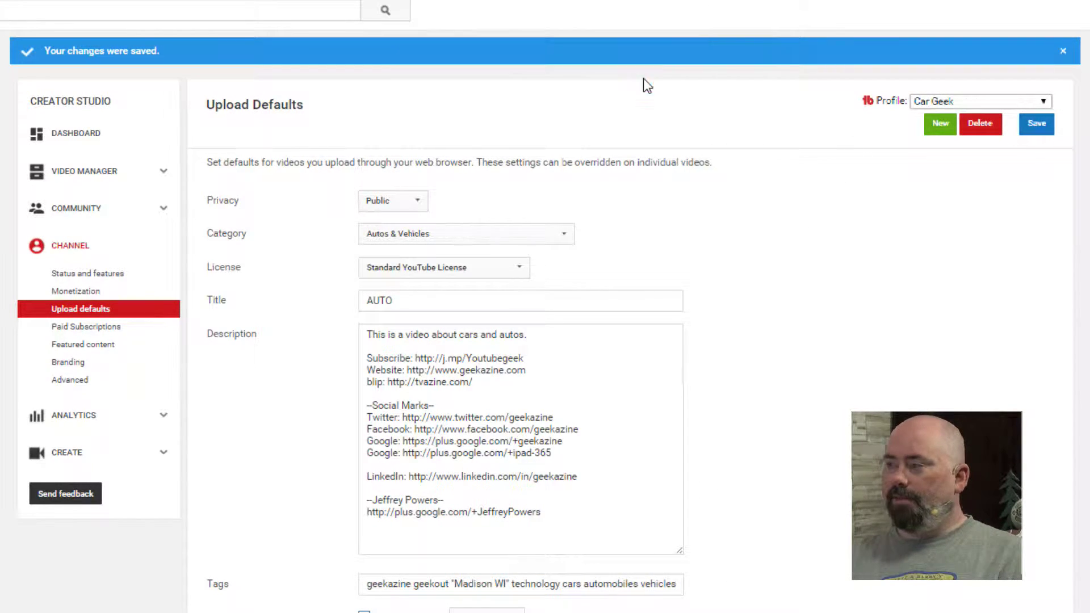
Step: Switch to the [YouTube] profile to compare its defaults, return to Car Geek, and save the profile
click(1044, 101)
click(1027, 112)
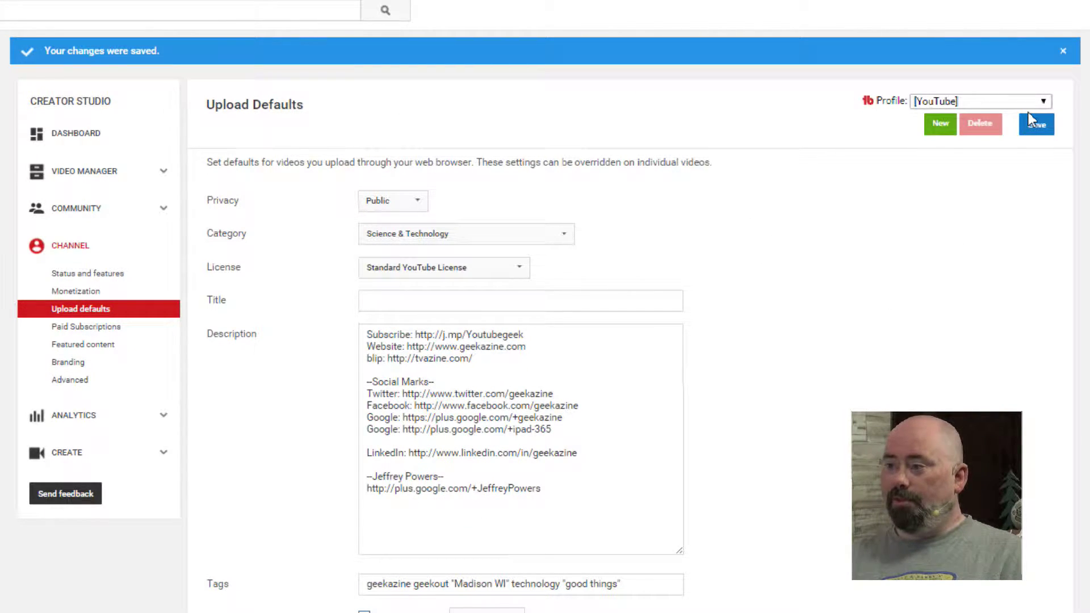
click(1044, 101)
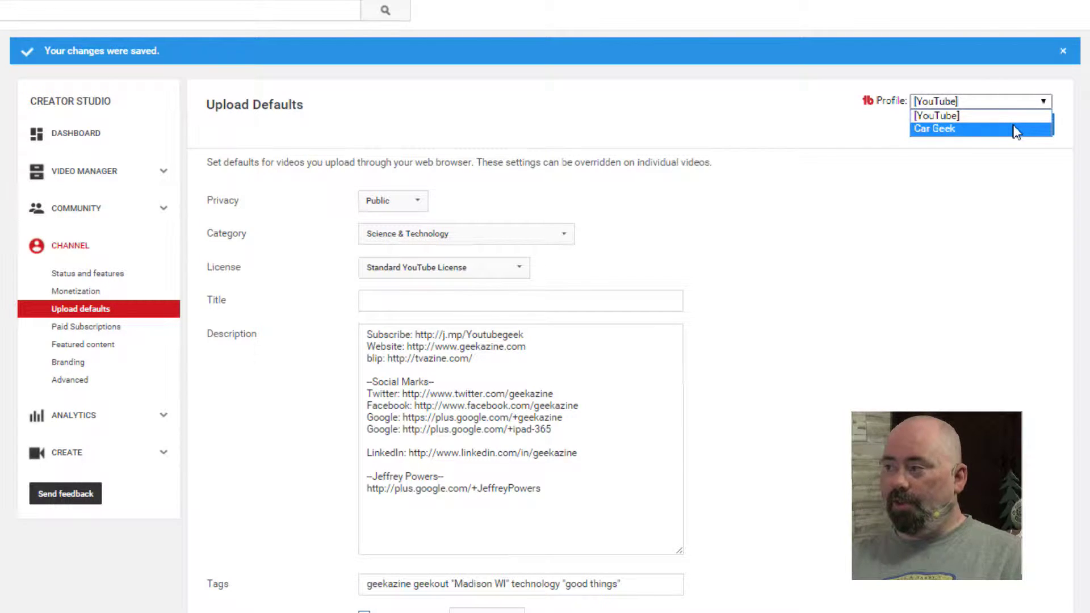
click(1015, 131)
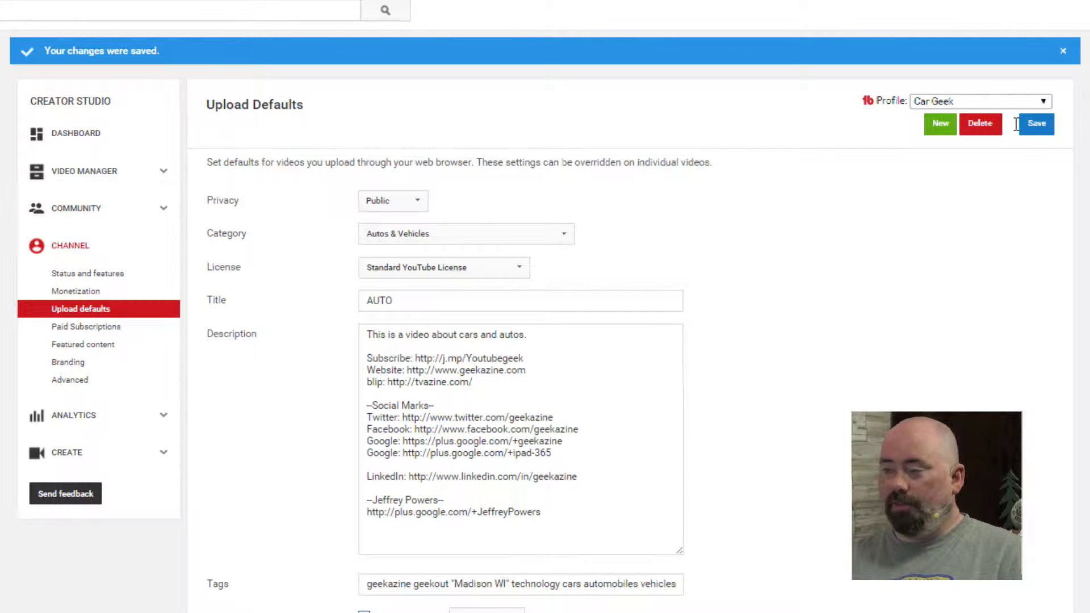
click(1045, 126)
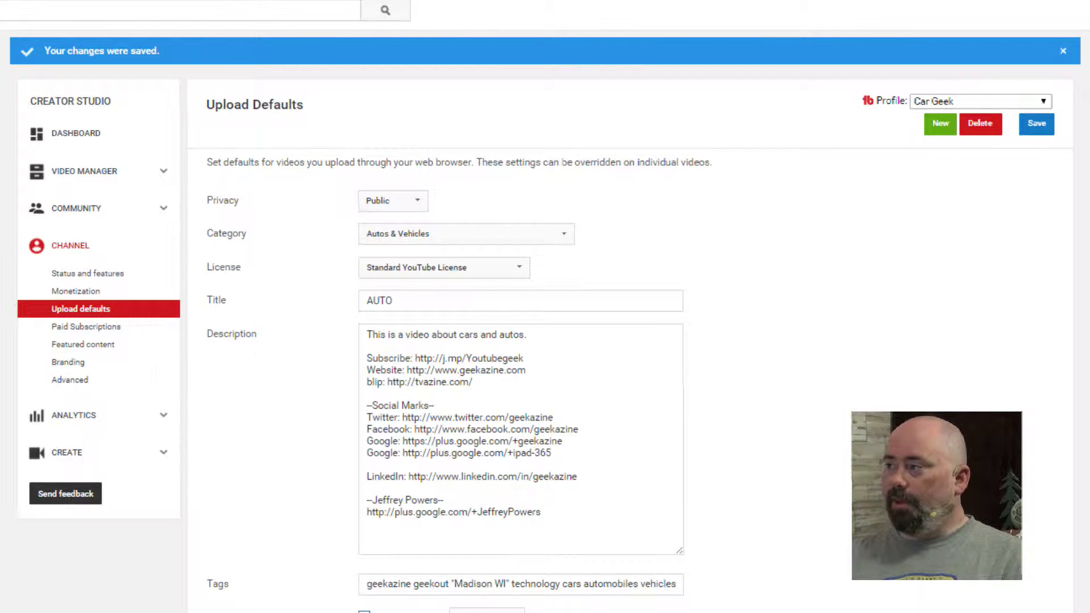
Step: Open the video upload page and upload MyStream_0.mp4 from the Videos library
click(549, 127)
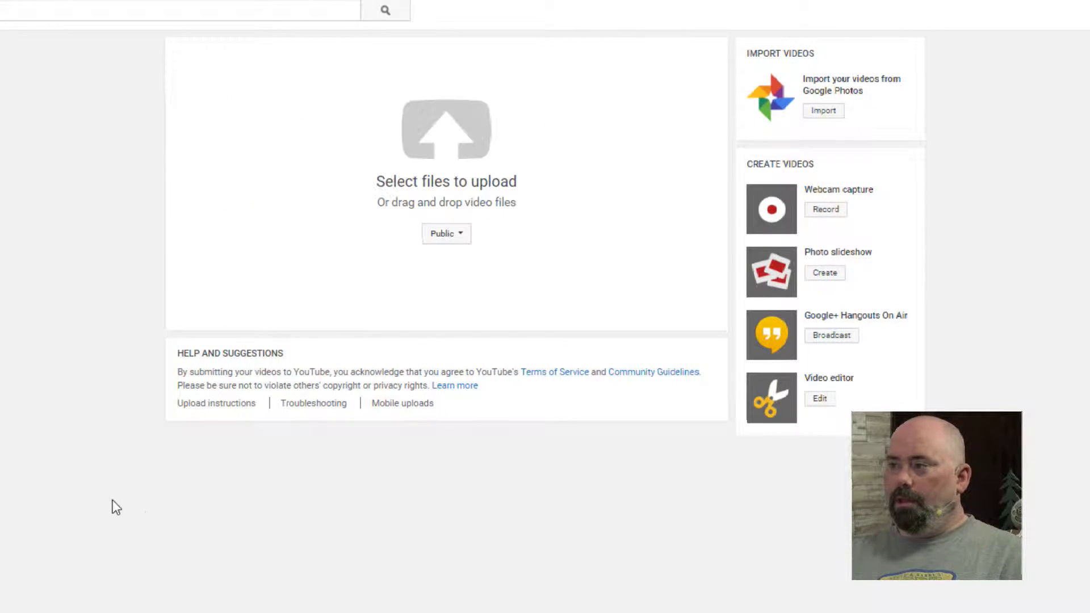
click(92, 606)
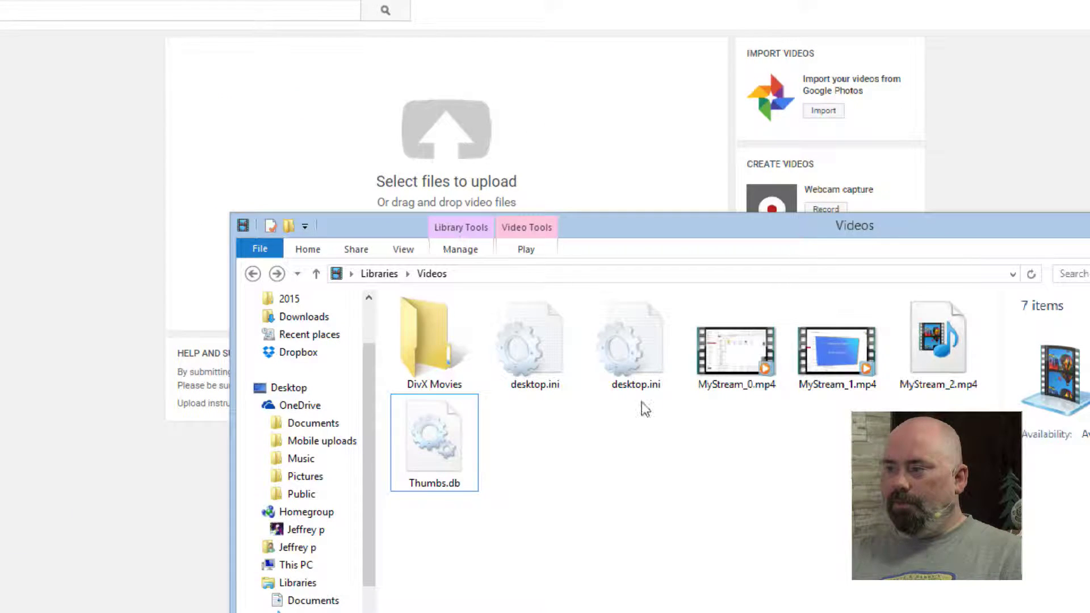
click(748, 363)
drag(748, 363, 482, 192)
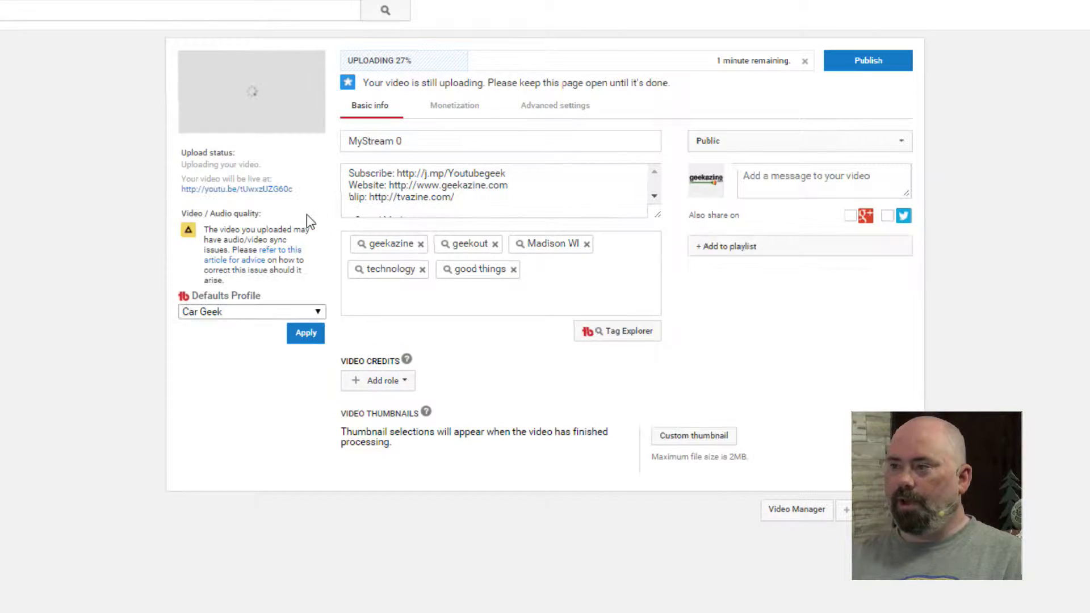
Step: Enlarge the upload's description box and apply the Car Geek defaults profile to the video
click(317, 312)
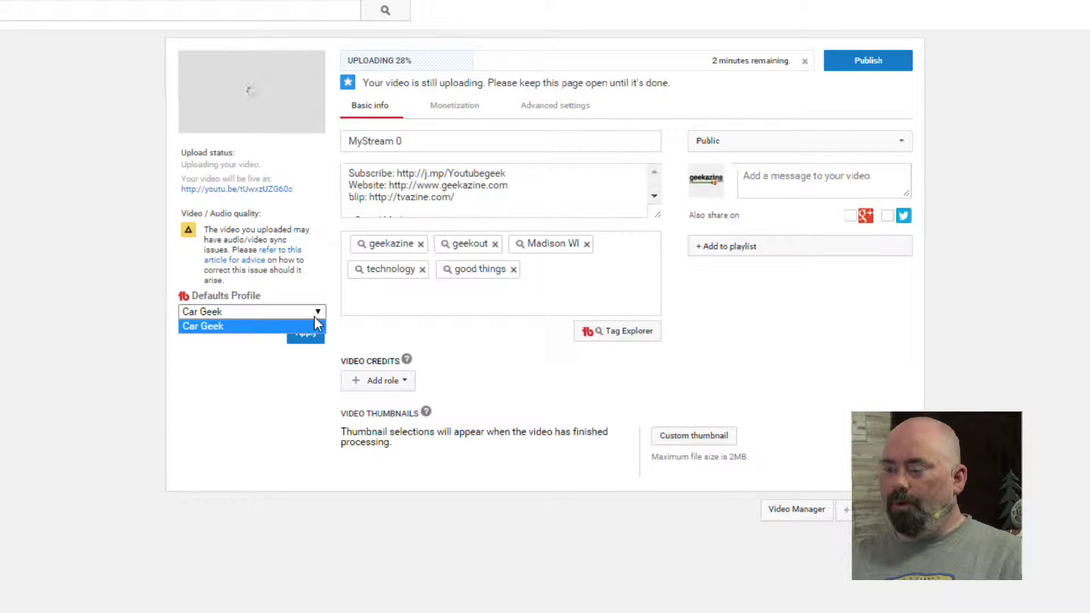
click(318, 311)
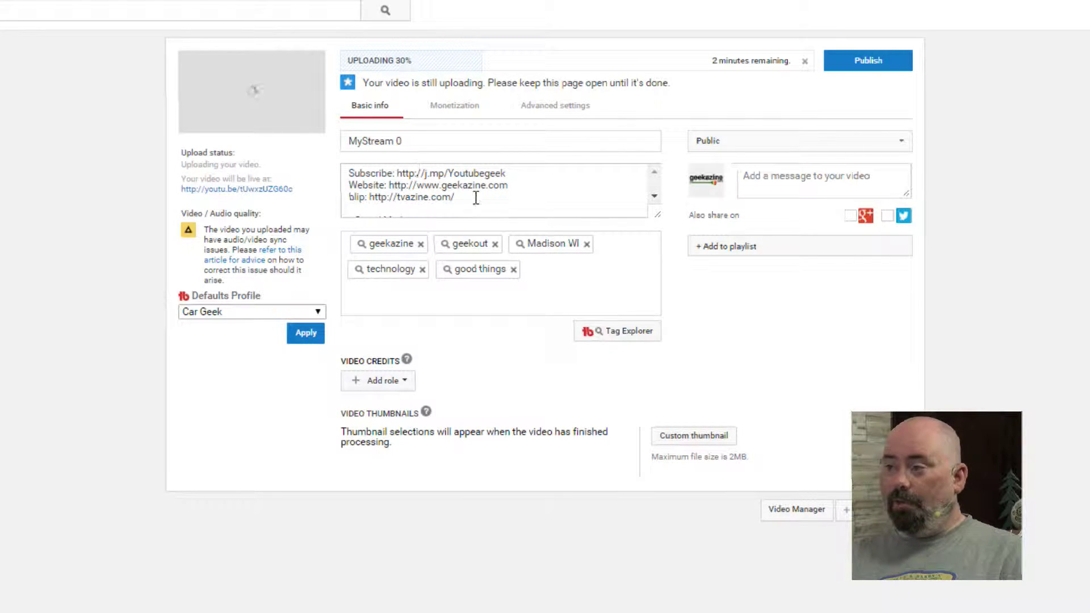
drag(660, 216, 654, 425)
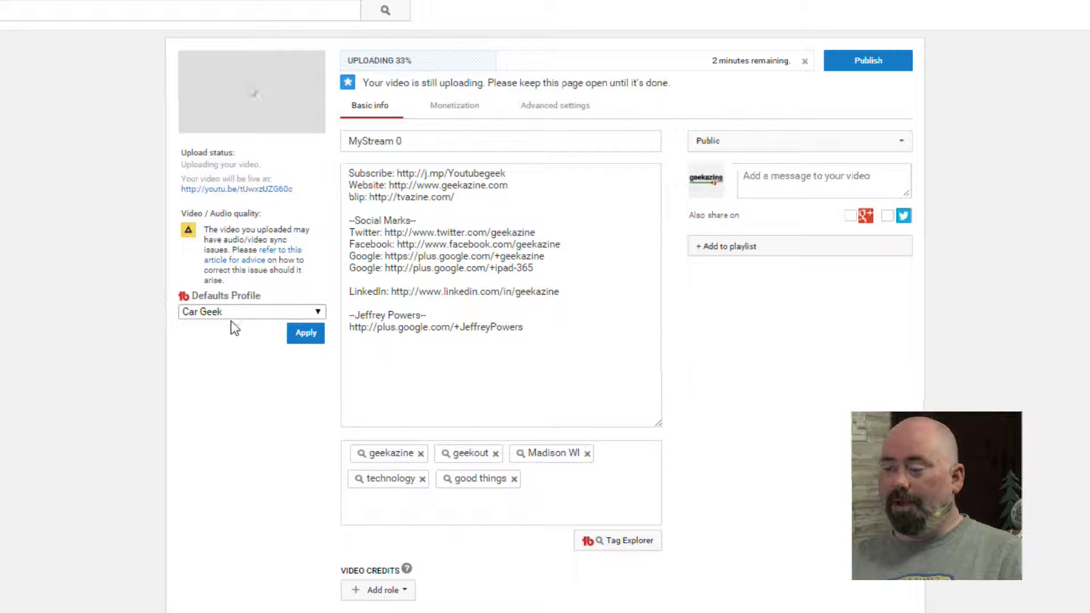
click(311, 336)
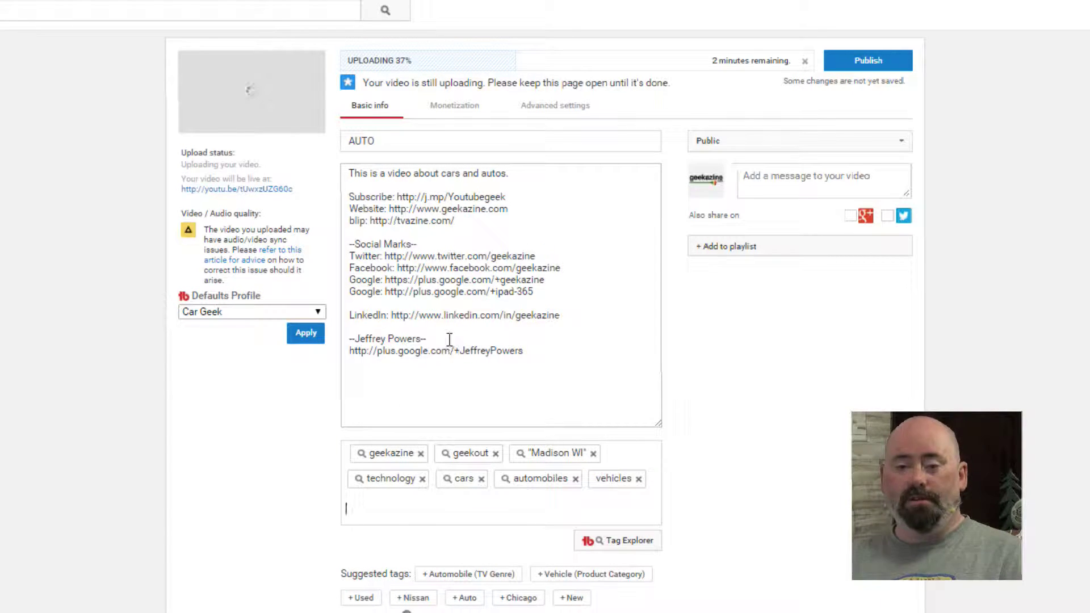
click(319, 312)
click(317, 322)
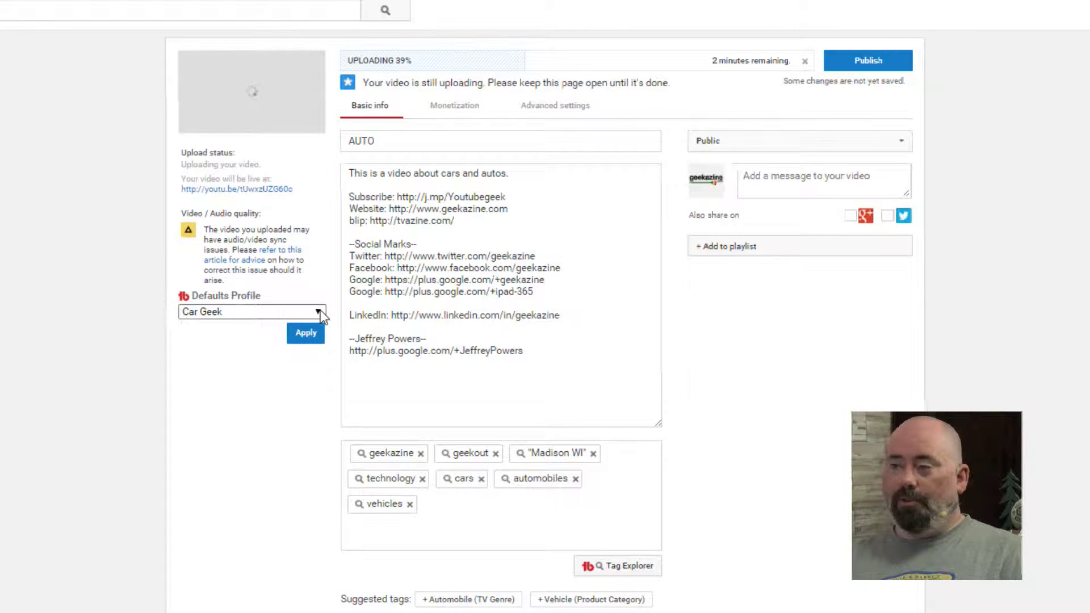
click(317, 313)
click(315, 323)
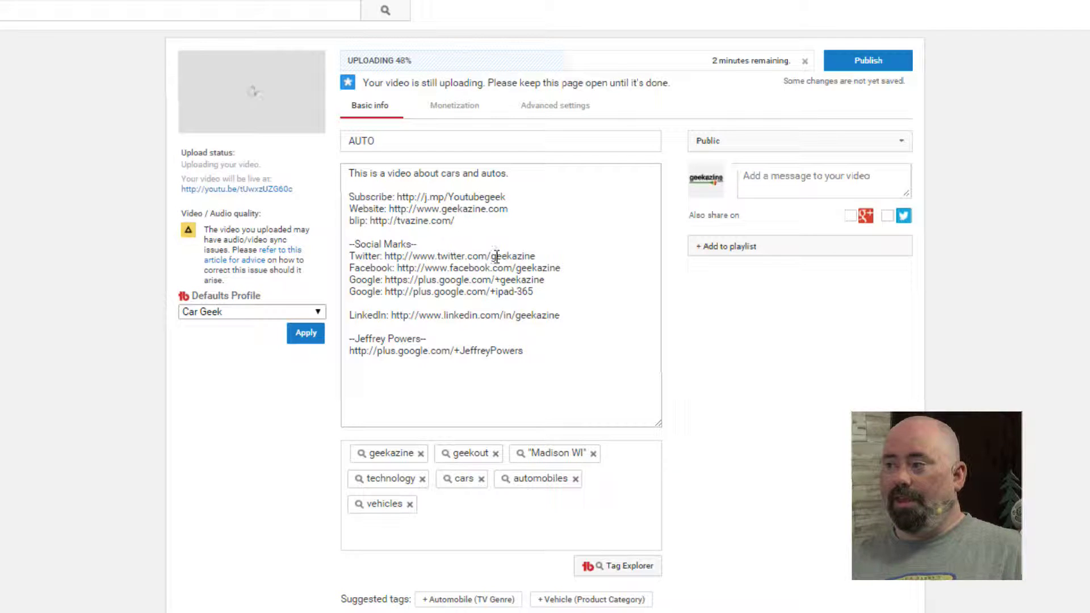
click(841, 259)
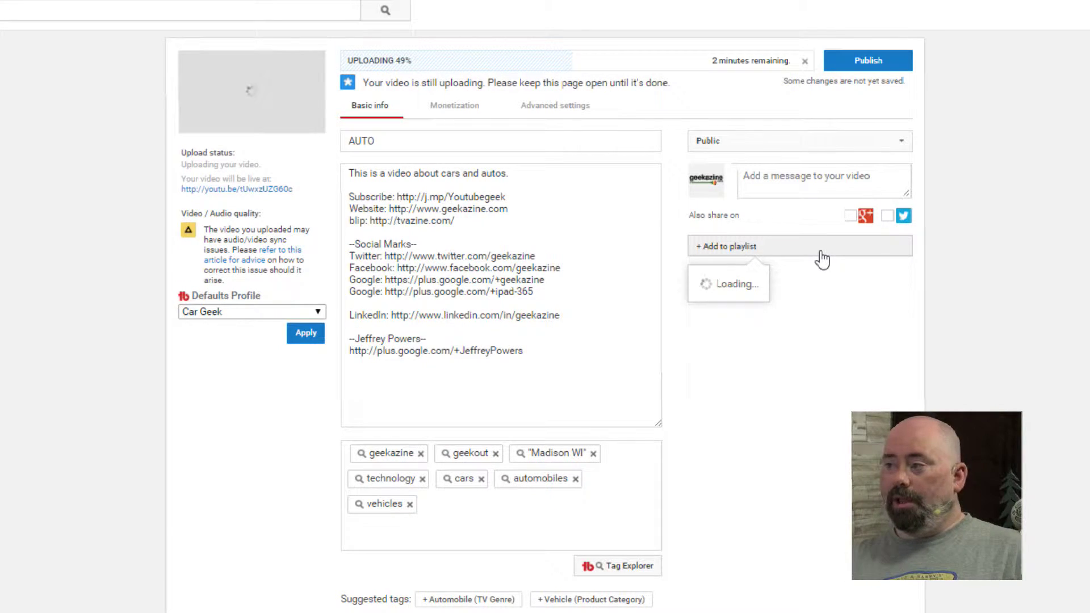
click(679, 313)
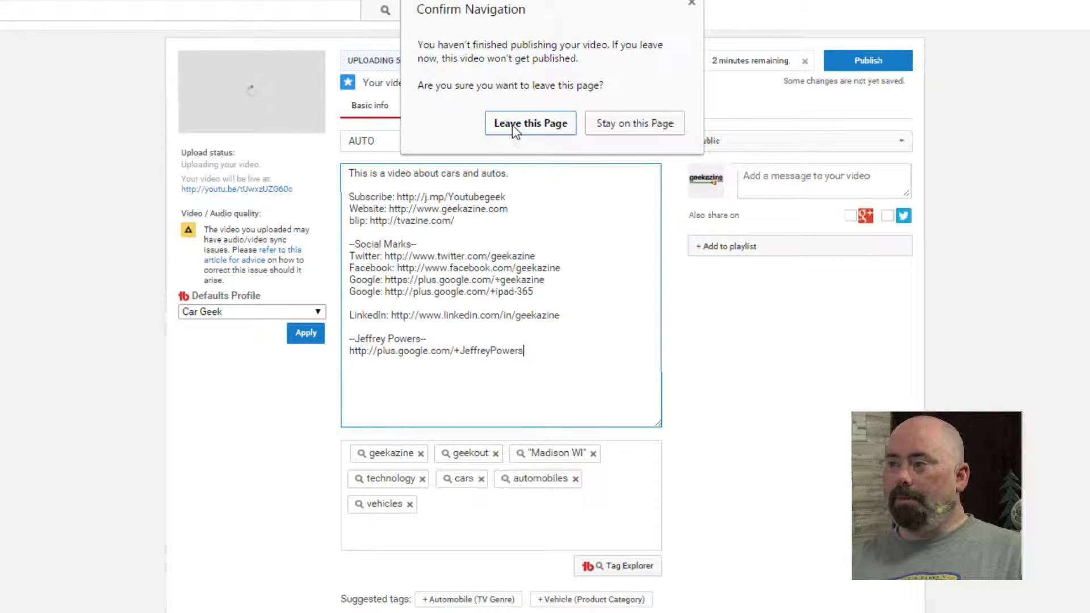
Step: Leave the upload page without publishing and create a new upload defaults profile named "Another profile"
click(512, 124)
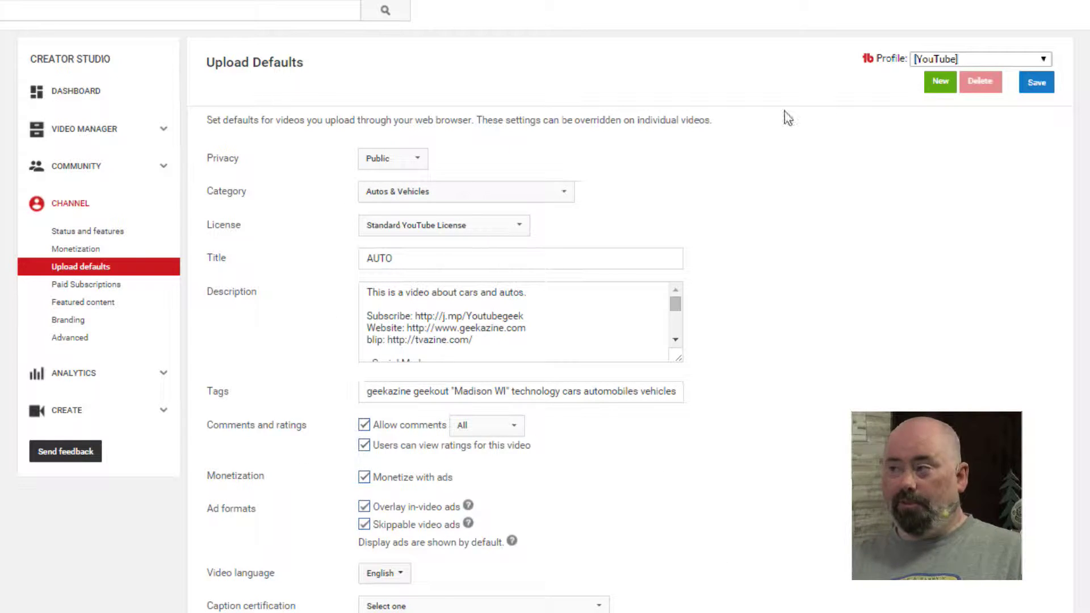
click(940, 84)
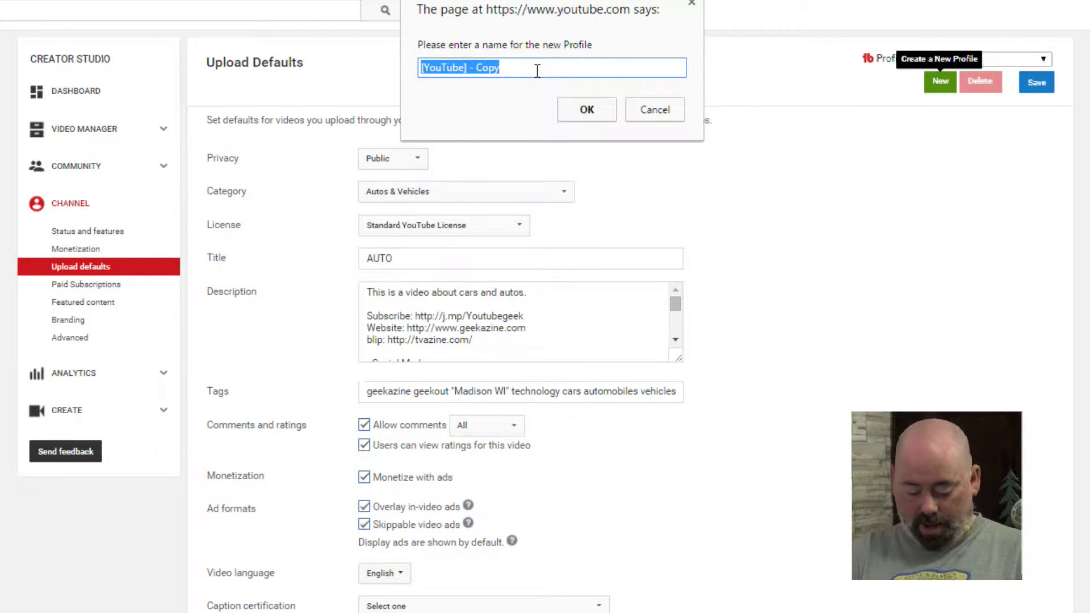
text(Another por)
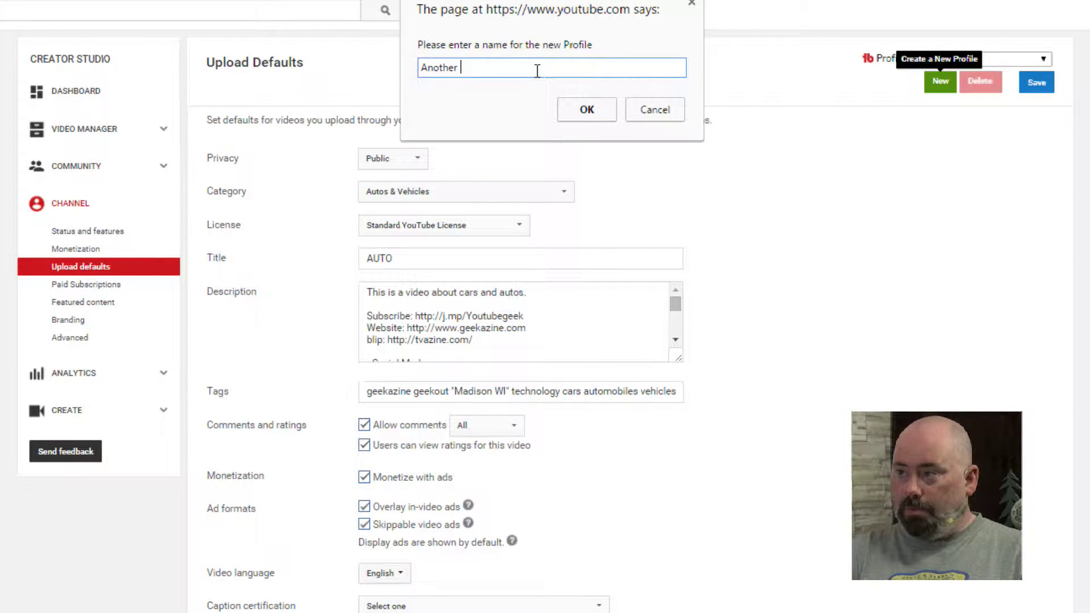
key(BackSpace)
text(ro)
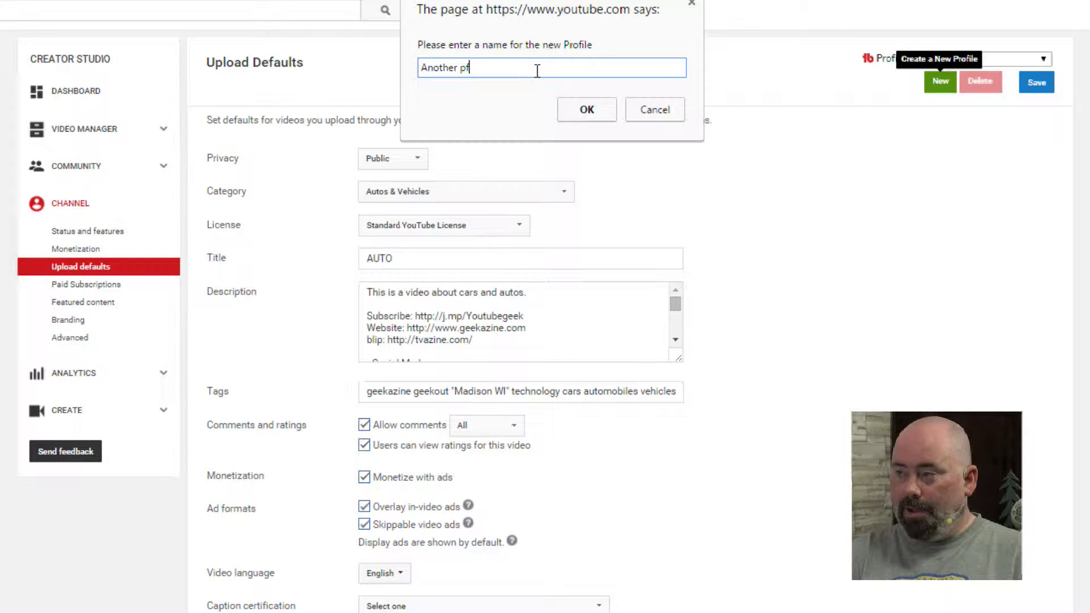
text(rofile)
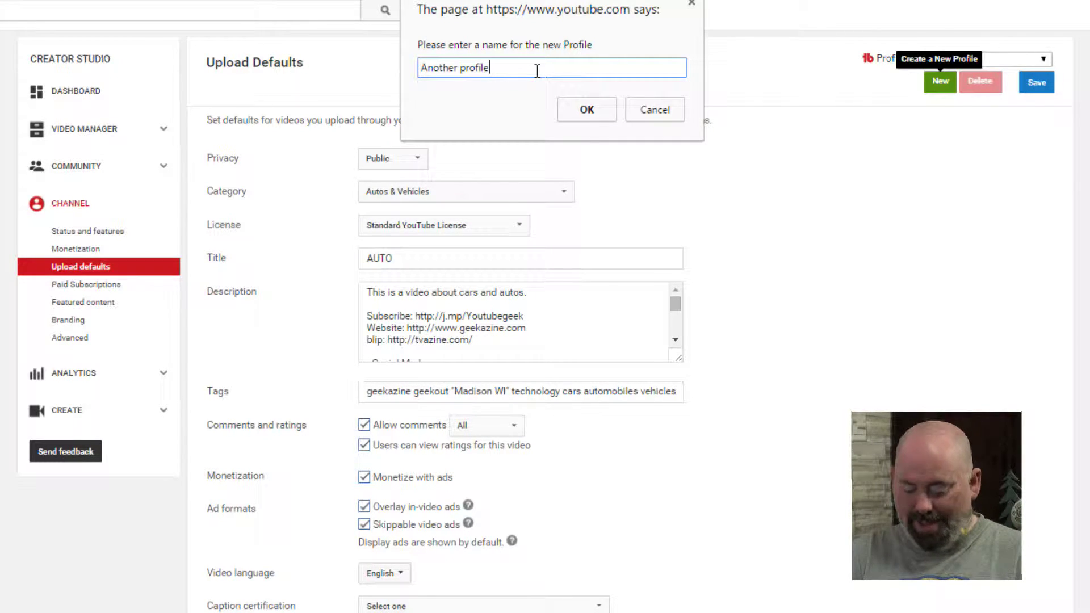
click(584, 109)
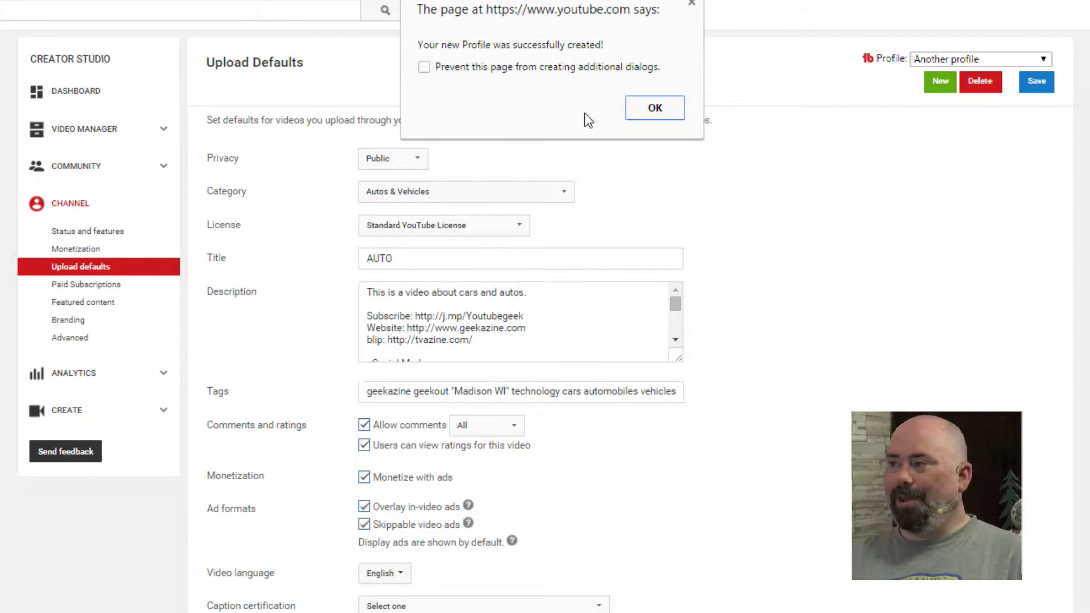
click(654, 110)
Step: Clear the default description and the default title of the new profile
click(504, 316)
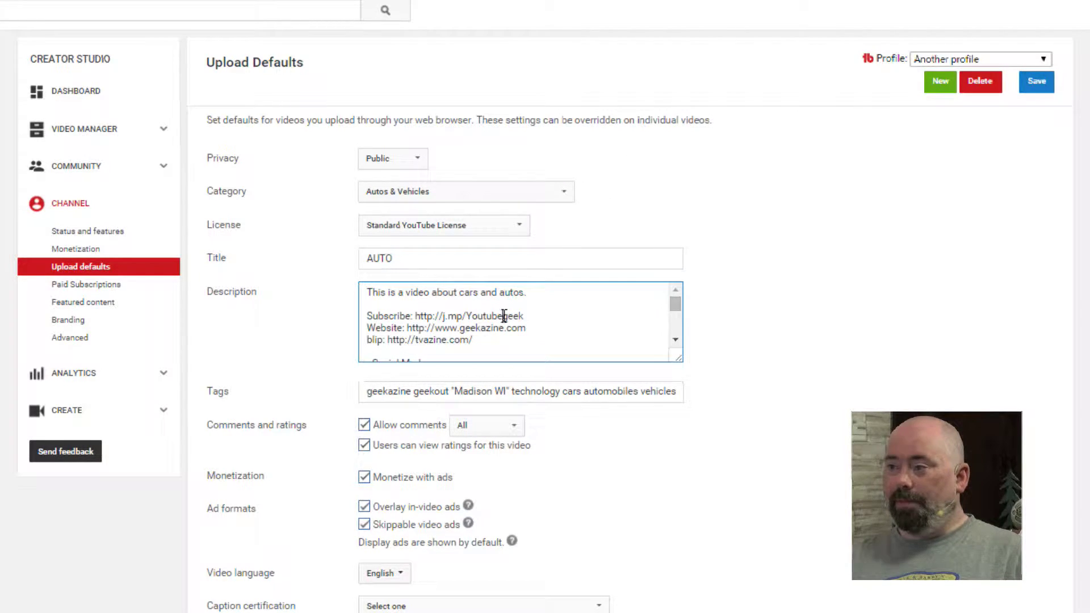
key(ctrl+a)
key(BackSpace)
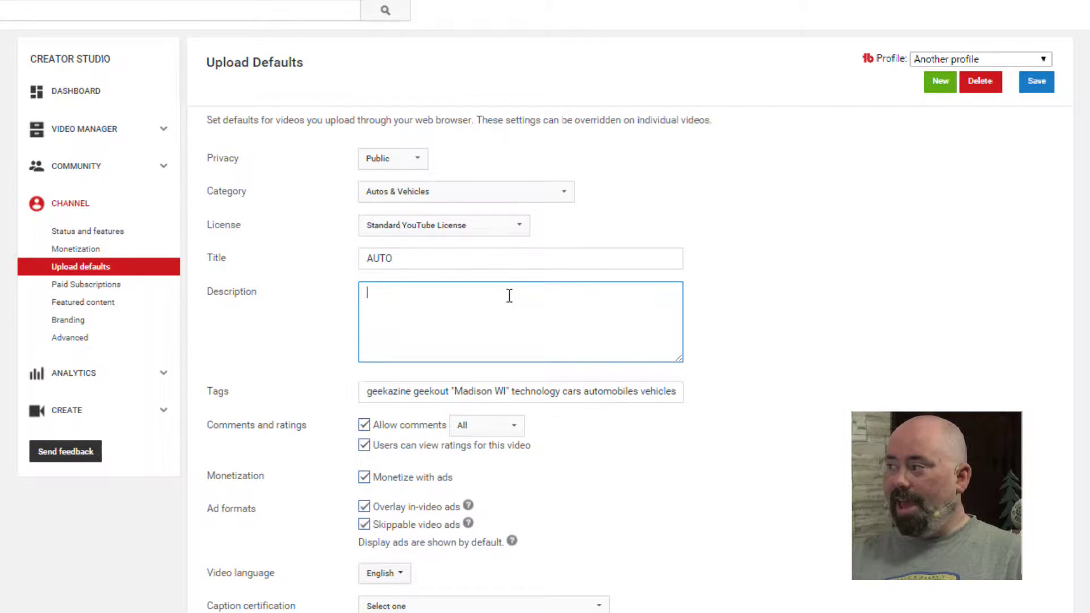
click(409, 256)
key(ctrl+a)
key(BackSpace)
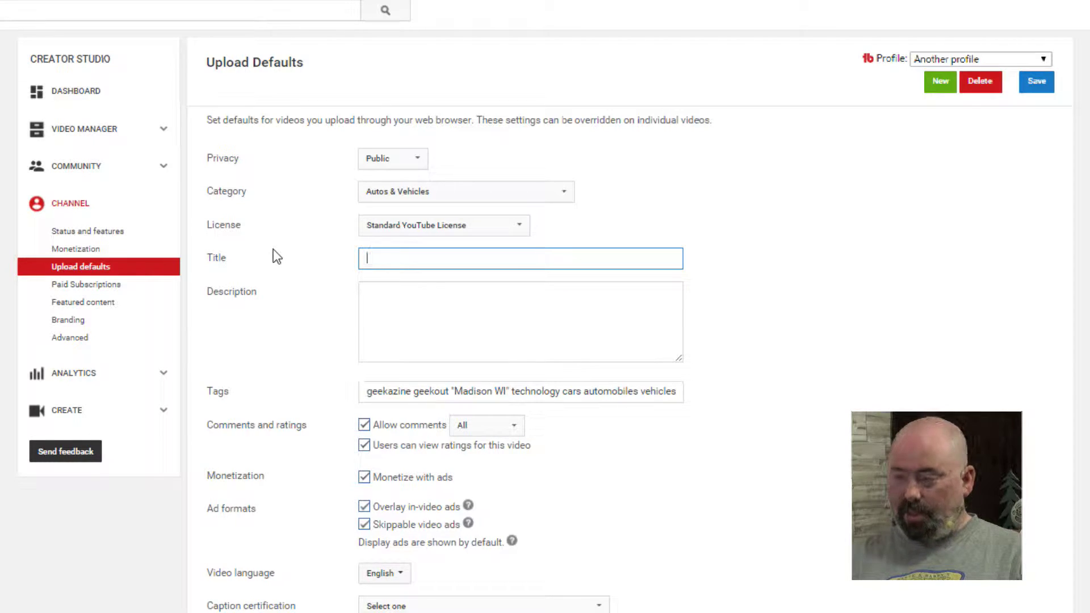
Step: Turn off Monetize with ads for the new profile and check the video location map
click(363, 477)
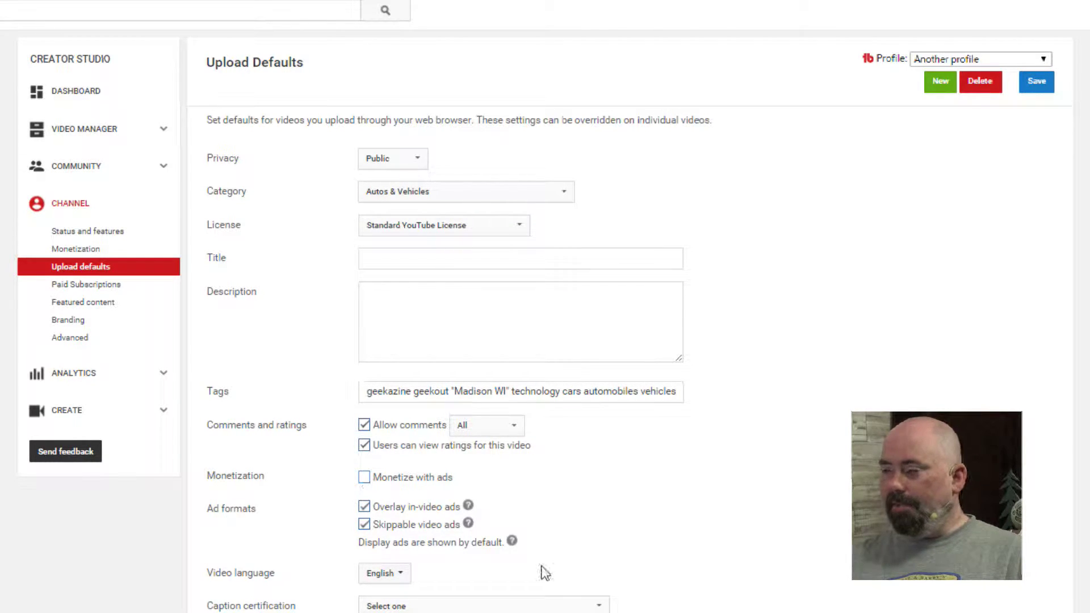
click(543, 611)
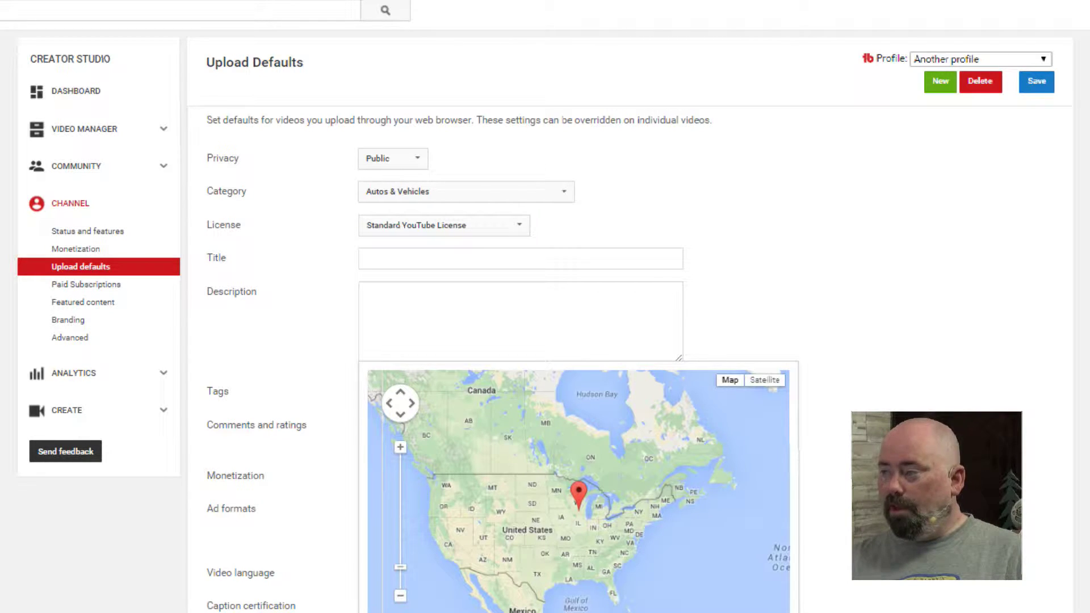
click(858, 583)
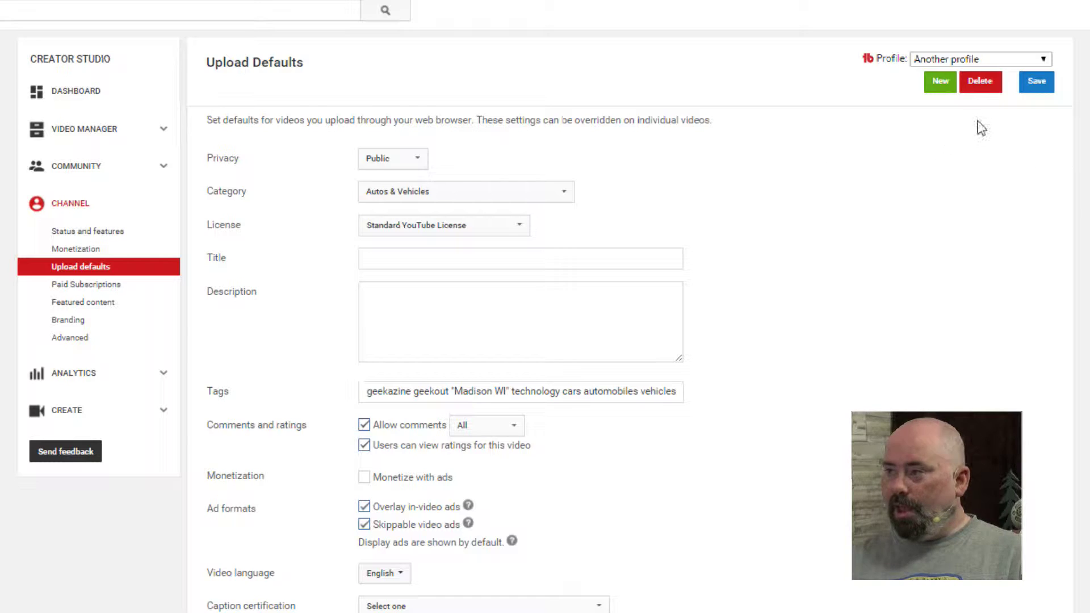
Step: Set the new profile's category to Gaming and save the profile
click(560, 193)
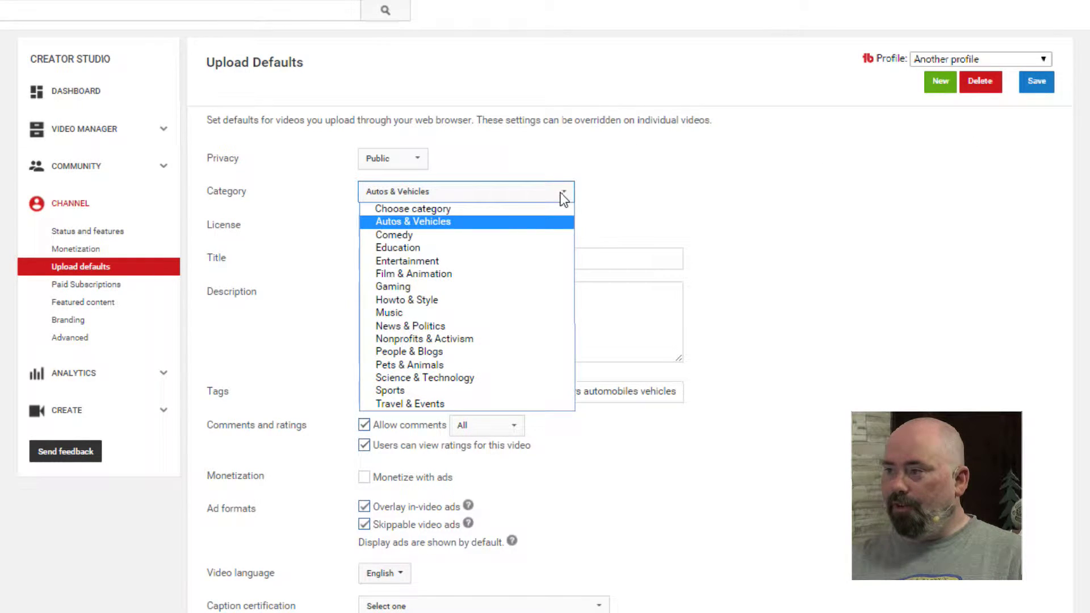
click(469, 287)
click(1037, 82)
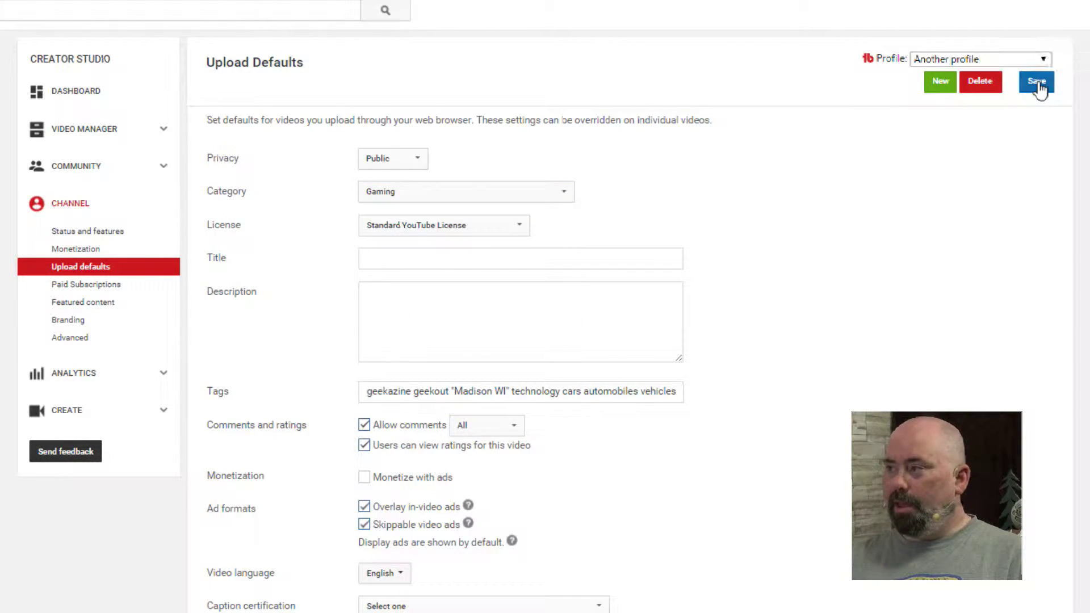
click(654, 81)
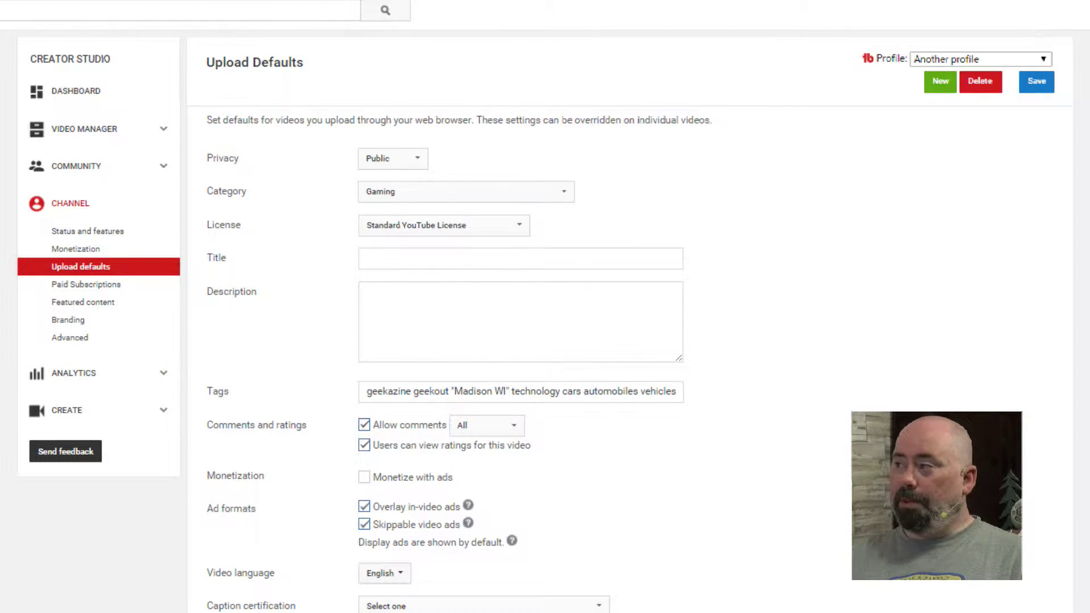
Step: Leave the upload defaults for the video upload page and upload MyStream_0.mp4 again from the Videos library
click(1086, 10)
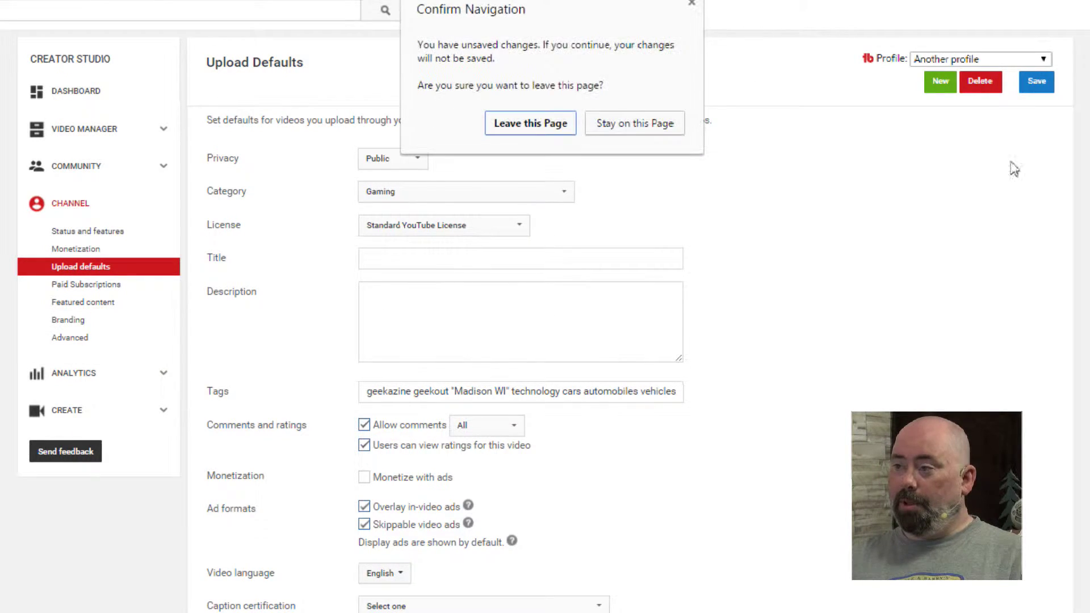
click(538, 126)
key(alt+Tab)
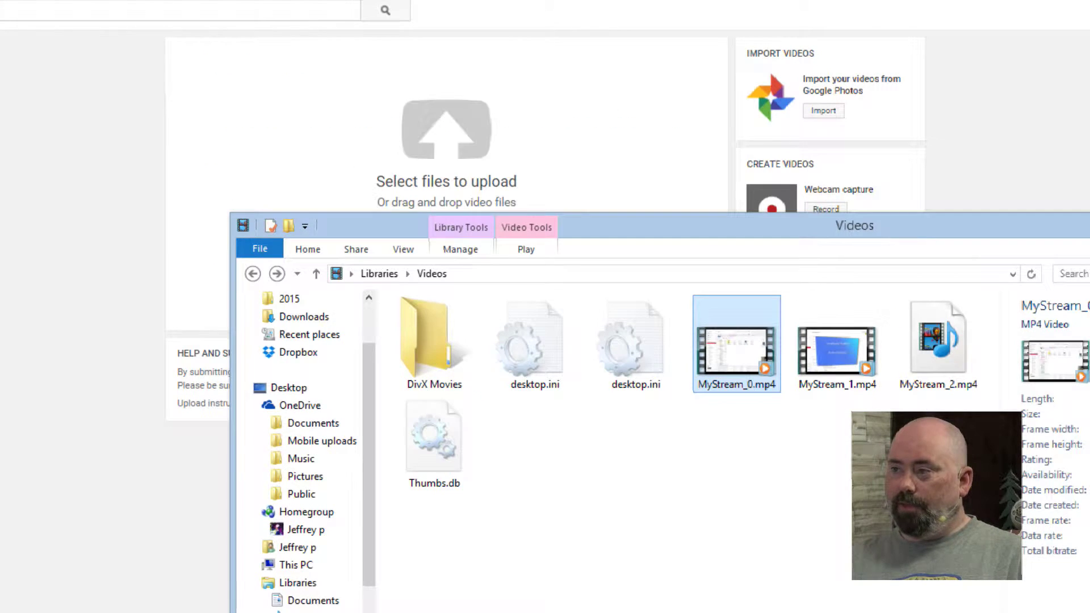
drag(750, 375, 535, 202)
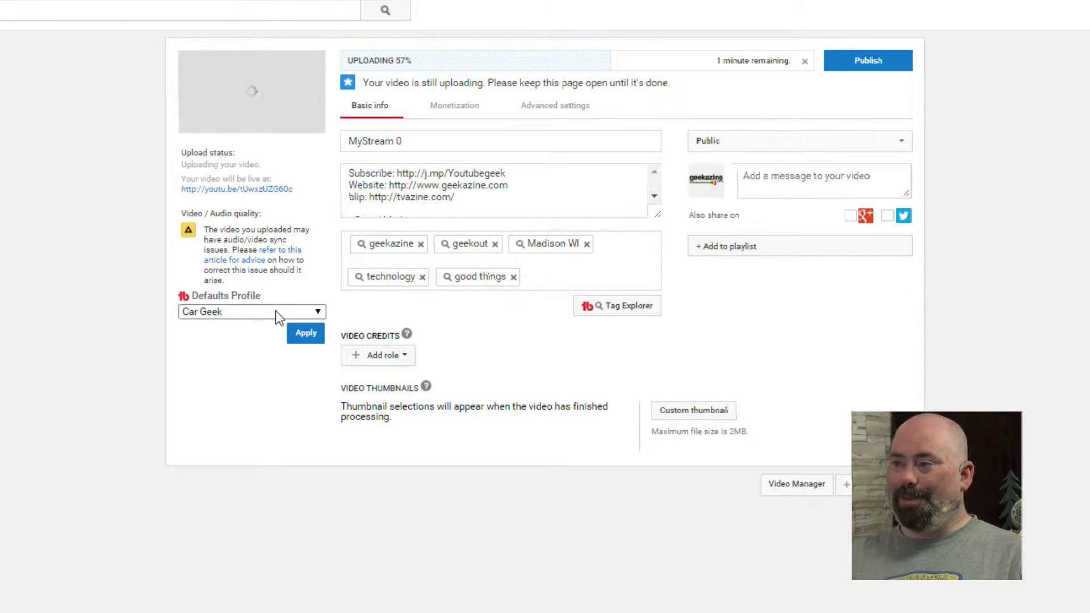
Step: Apply the "Another profile" defaults to the uploading video
click(319, 310)
click(286, 339)
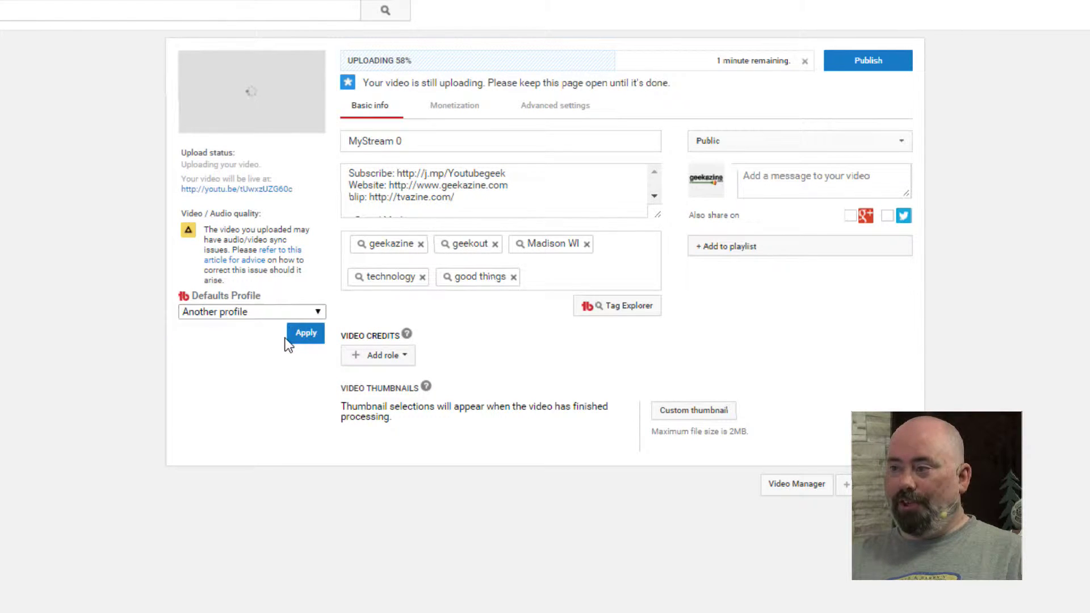
click(313, 339)
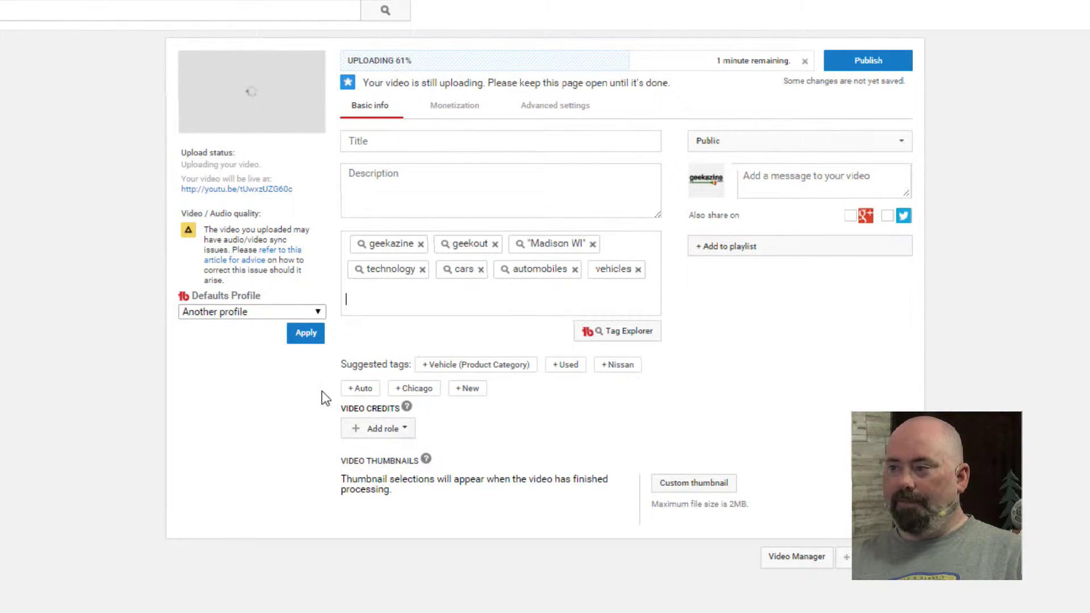
Step: Apply the Car Geek defaults profile to the uploading video and leave the page without publishing
click(320, 311)
click(287, 325)
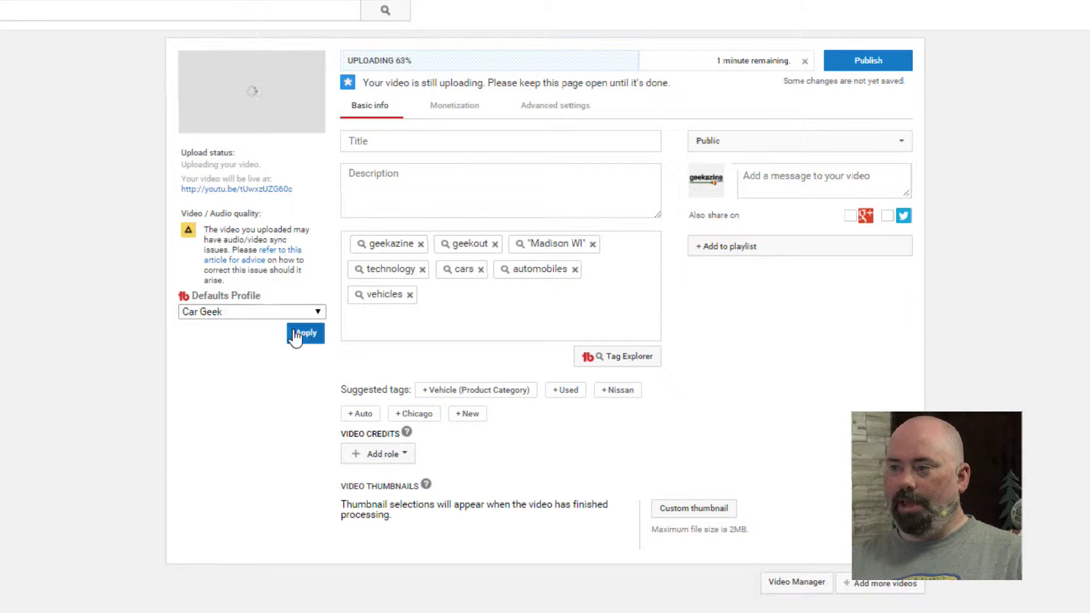
click(305, 335)
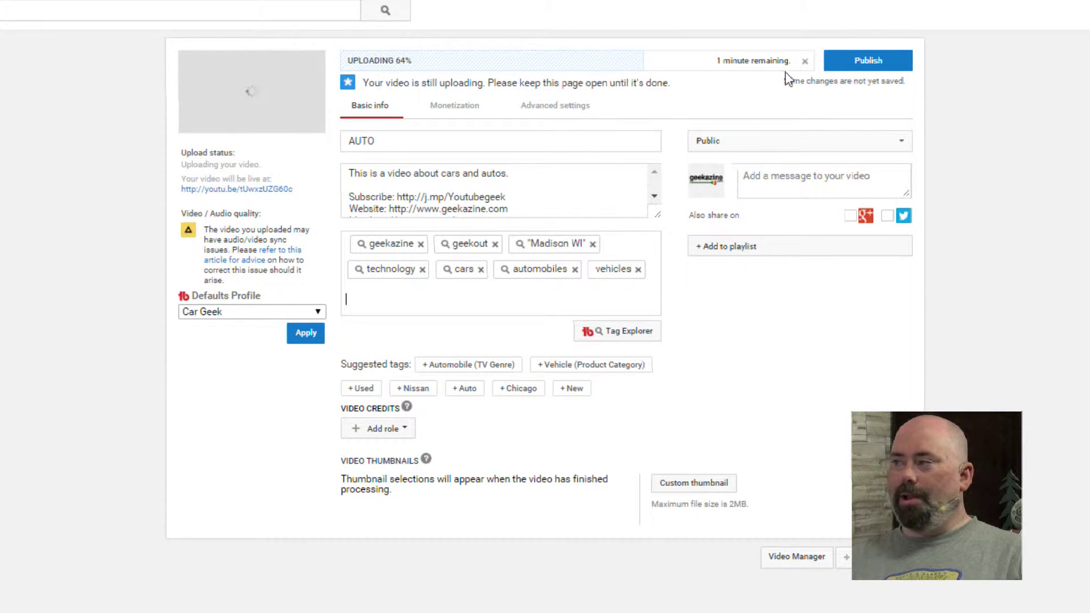
key(F5)
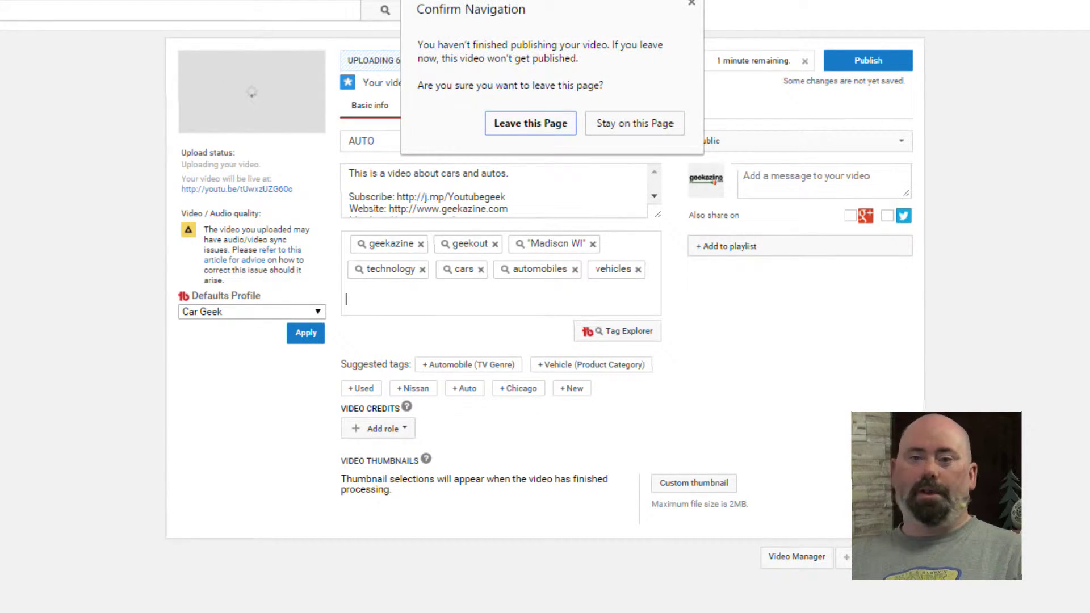
click(508, 124)
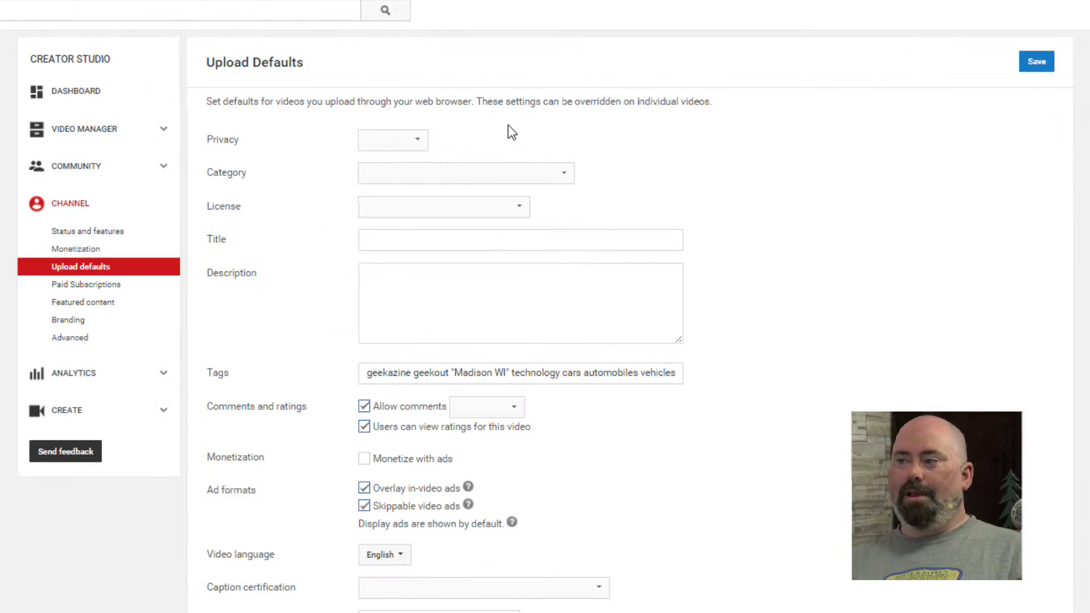